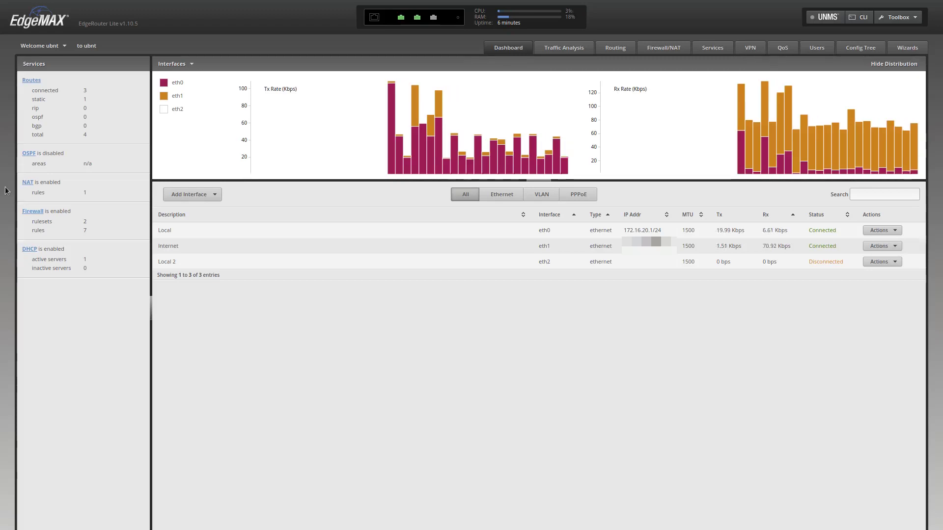
- Leave the dashboard for the VPN section, showing the empty PPTP Remote Access form
mouse_move(316, 160)
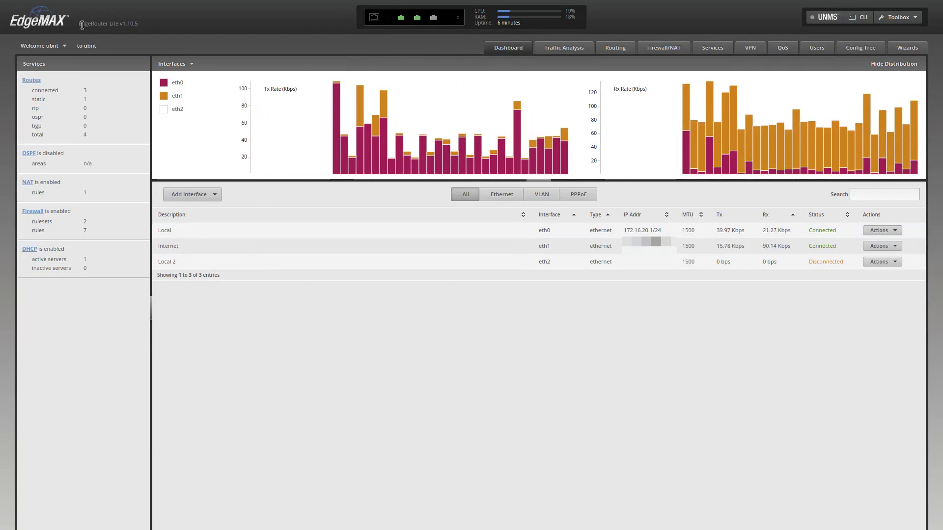
drag(82, 25, 116, 24)
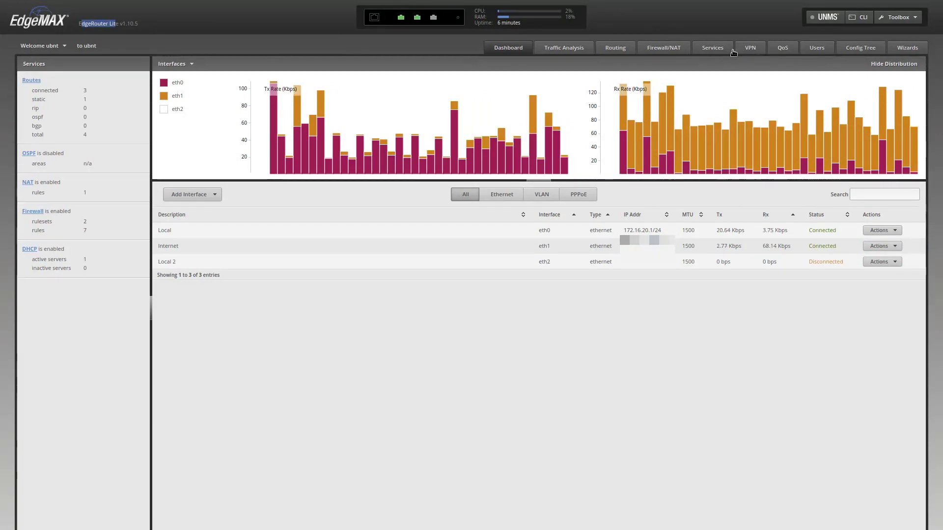
click(750, 50)
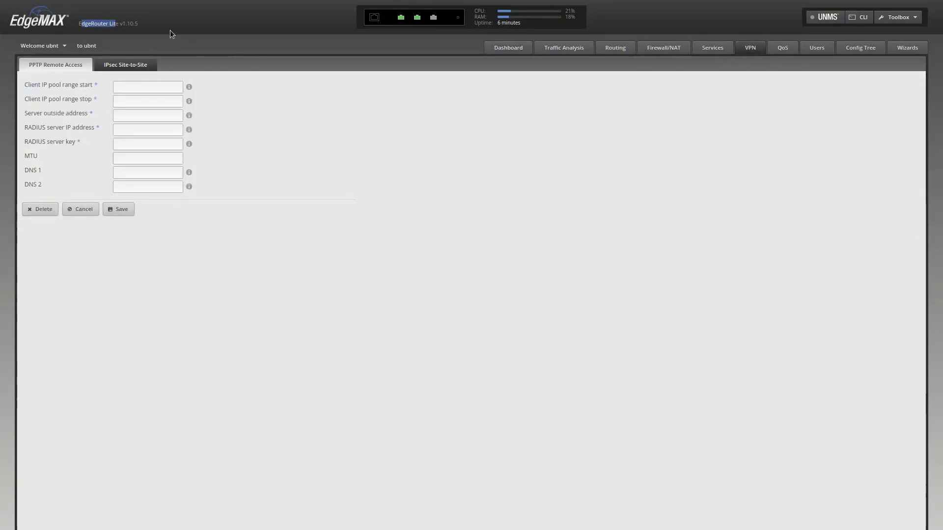
- Select text near the top of the PPTP Remote Access page
drag(153, 27, 118, 26)
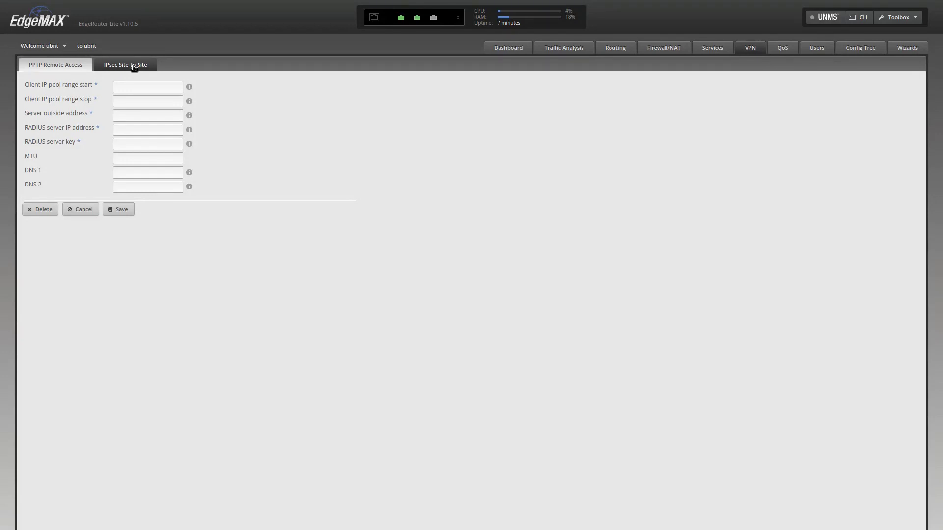
- Show IPsec Site-to-Site advanced options and review peer 1.1.1.1 and description TUNNELTONOWHERE
click(133, 68)
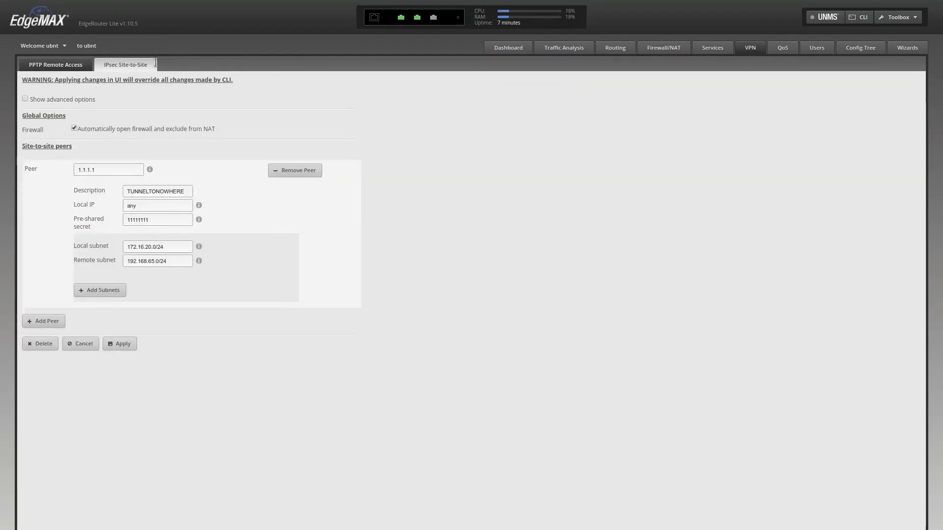
click(25, 99)
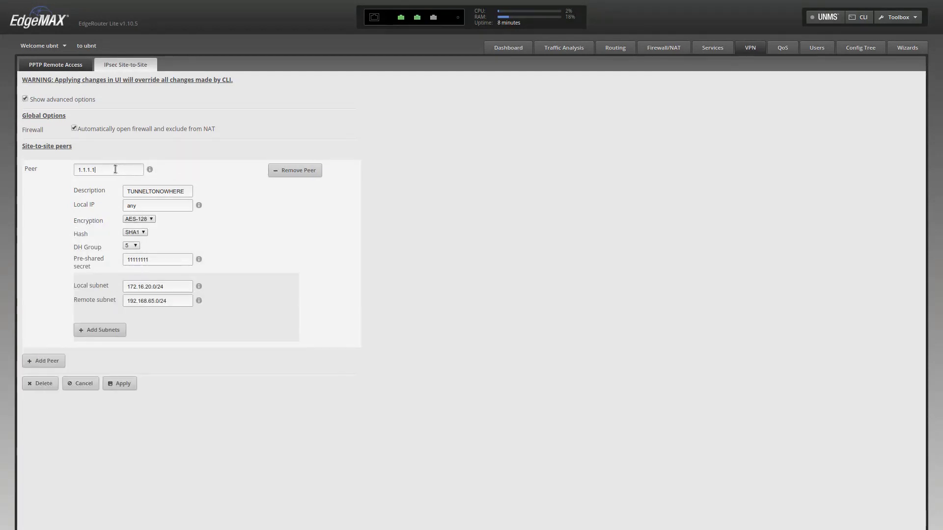
drag(116, 170, 34, 175)
mouse_move(150, 170)
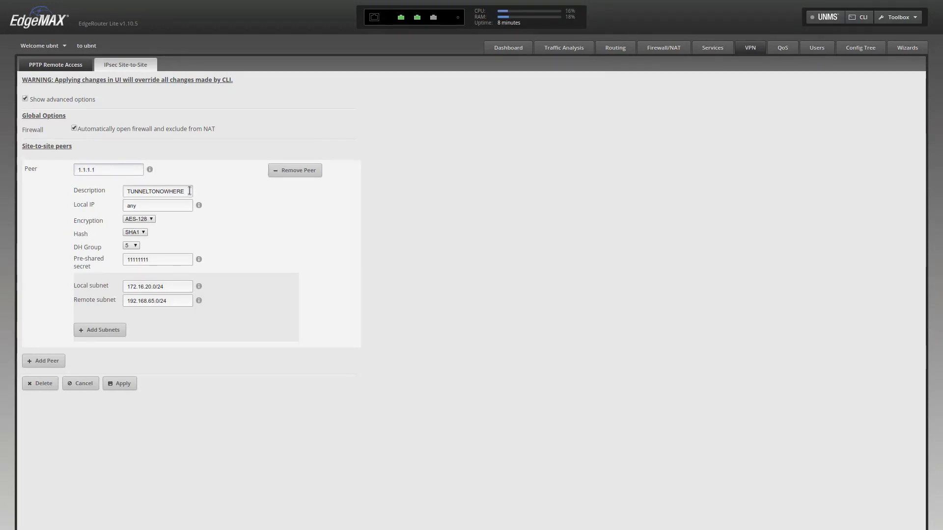
drag(189, 191, 134, 187)
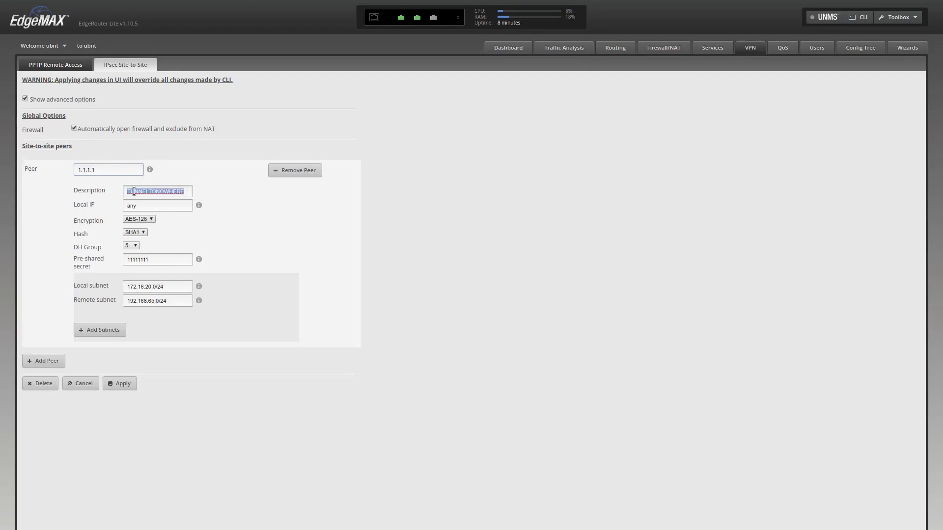
mouse_move(197, 206)
- Review the peer's local IP any, SHA1 hash and pre-shared secret fields
drag(150, 206, 102, 210)
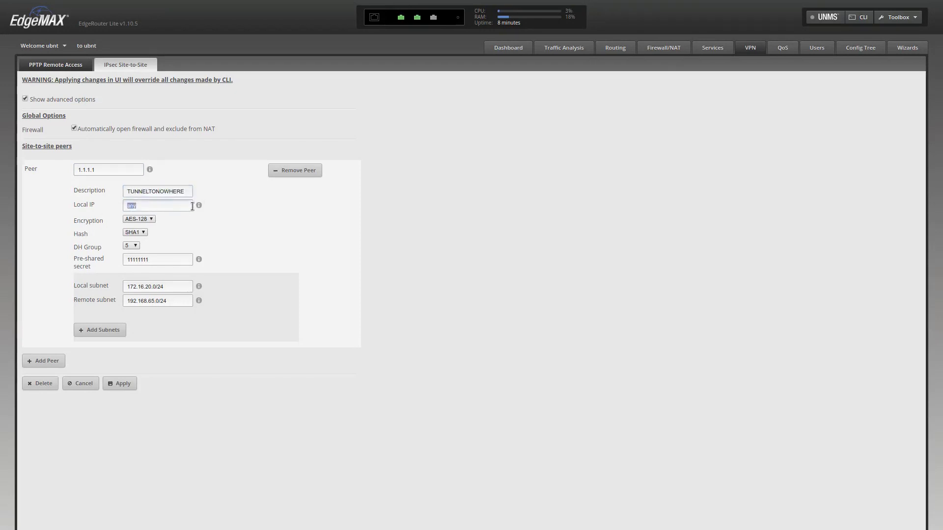
mouse_move(198, 206)
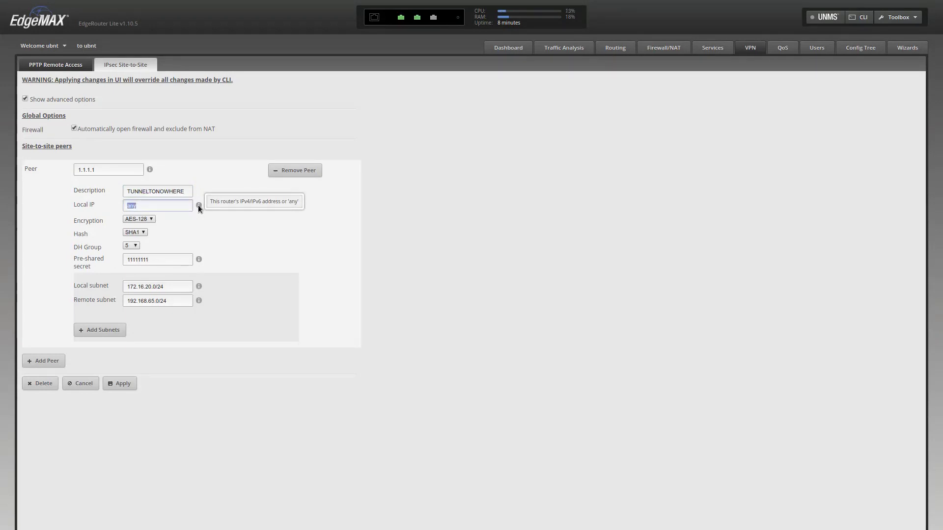
click(143, 233)
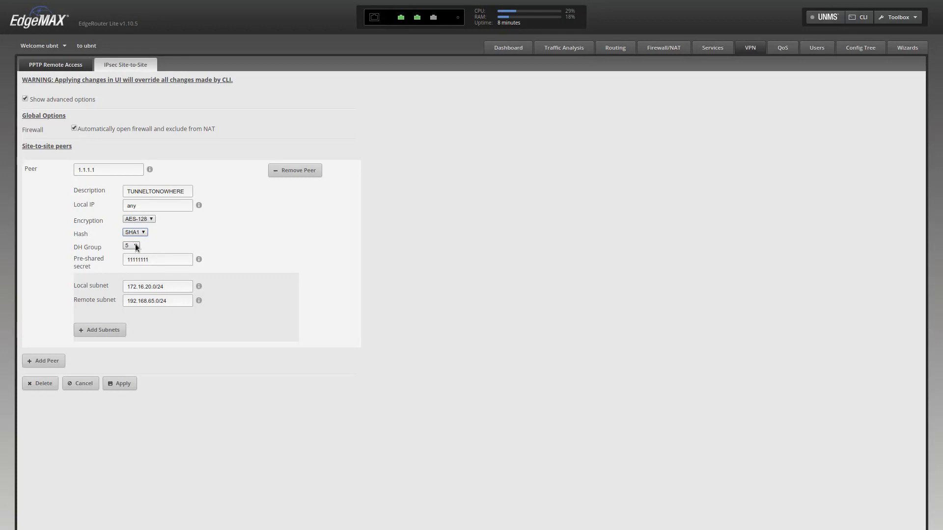
drag(158, 259, 115, 260)
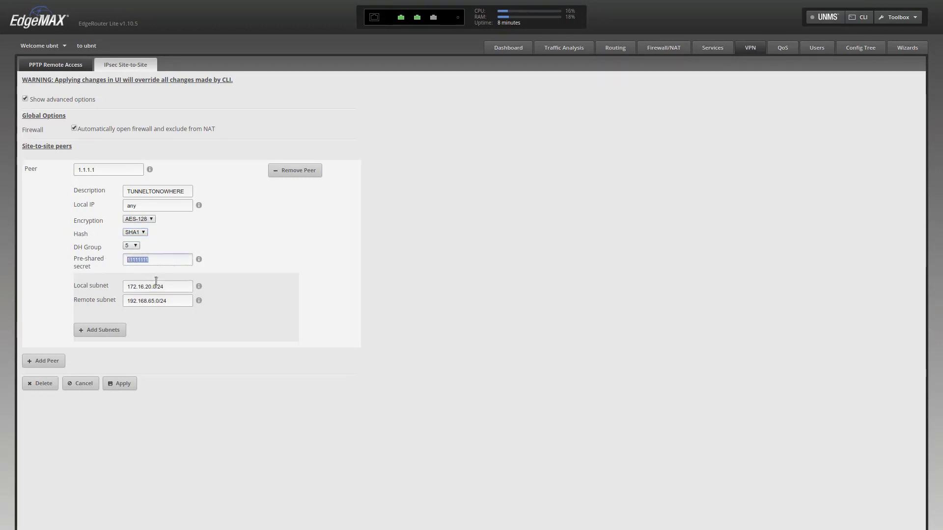
drag(173, 287, 116, 288)
click(186, 301)
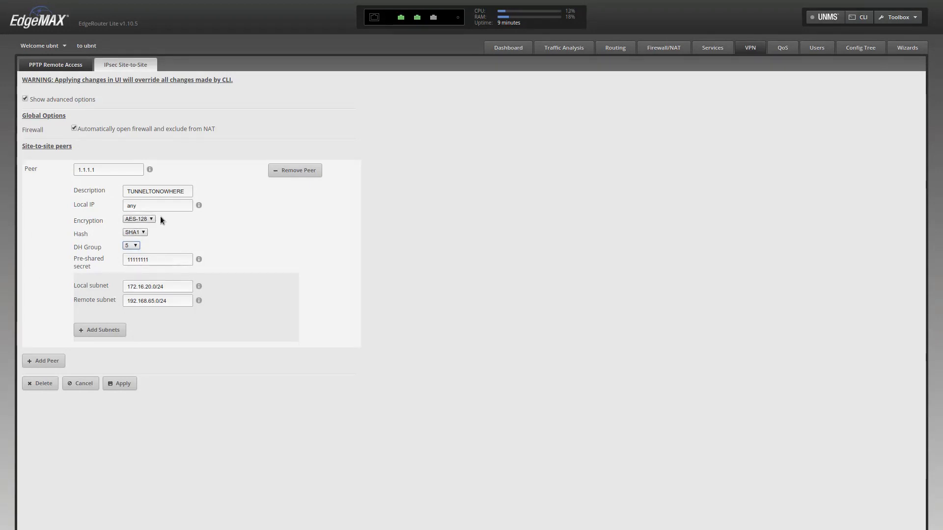
click(141, 220)
click(135, 246)
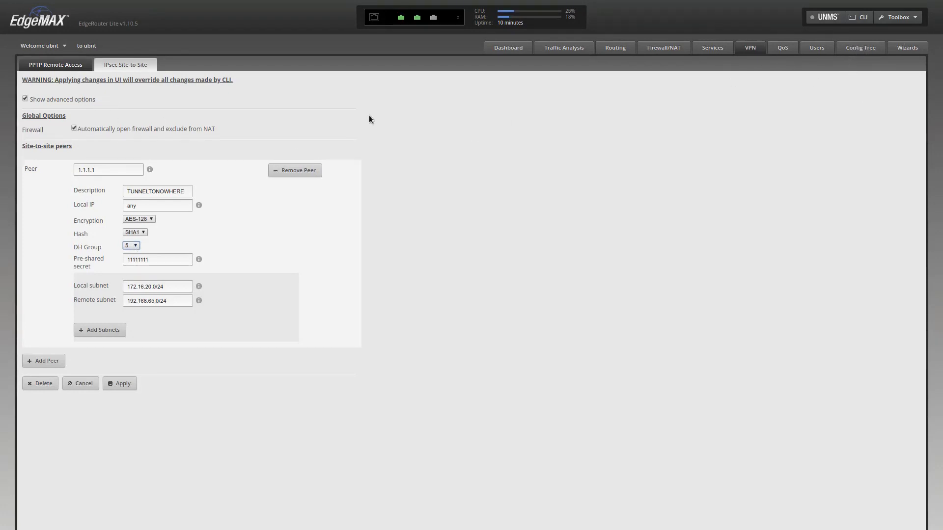
- Expand Config Tree vpn > ipsec > site-to-site > peer to show peer 1.1.1.1
click(861, 49)
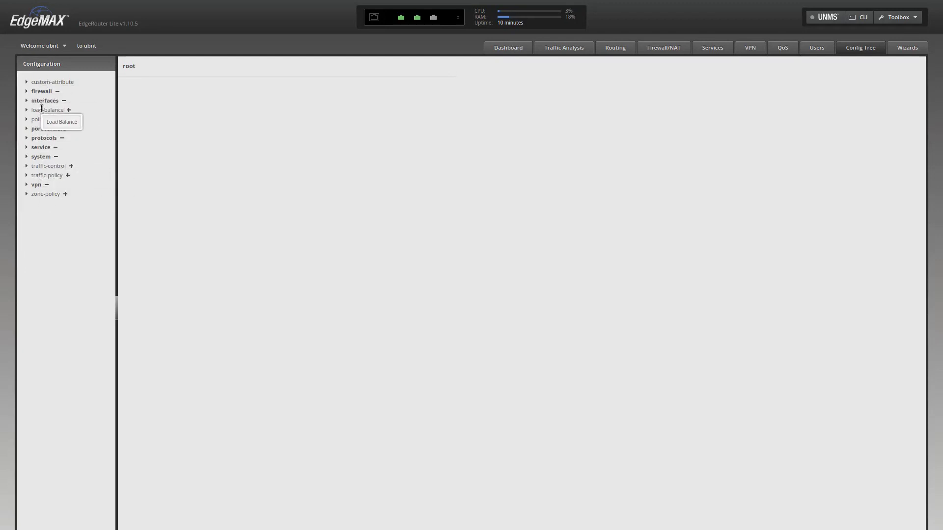
click(27, 185)
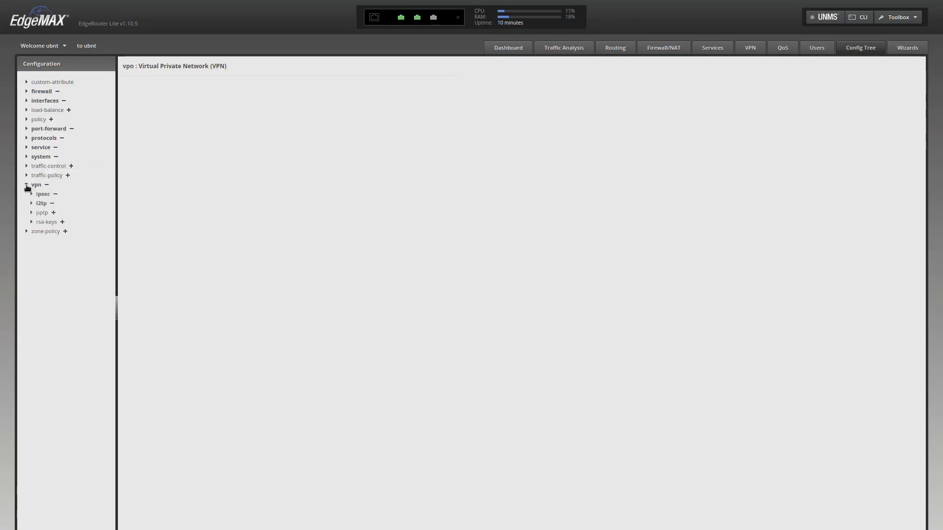
click(31, 195)
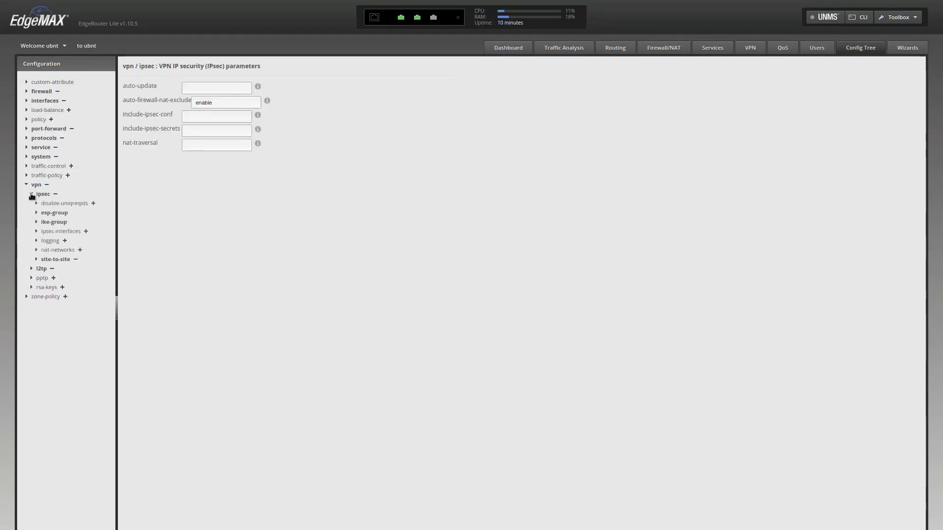
click(38, 260)
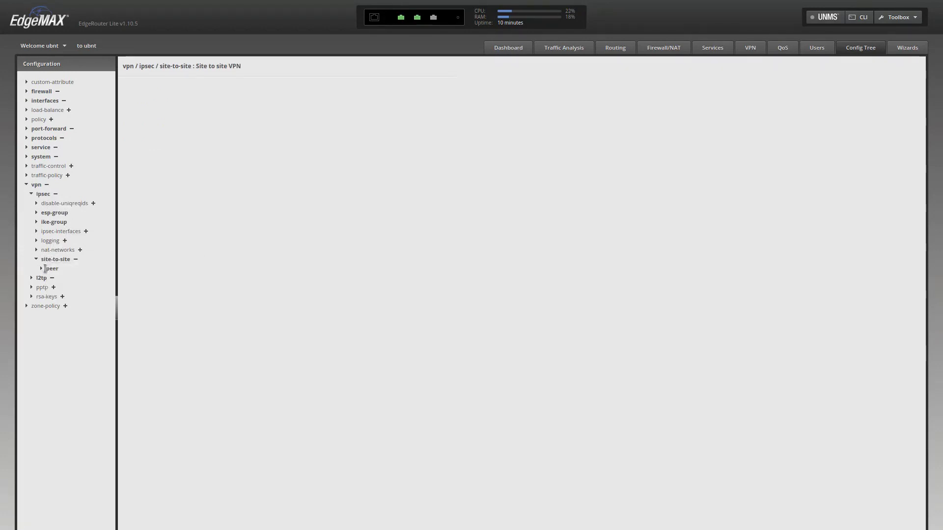
click(45, 269)
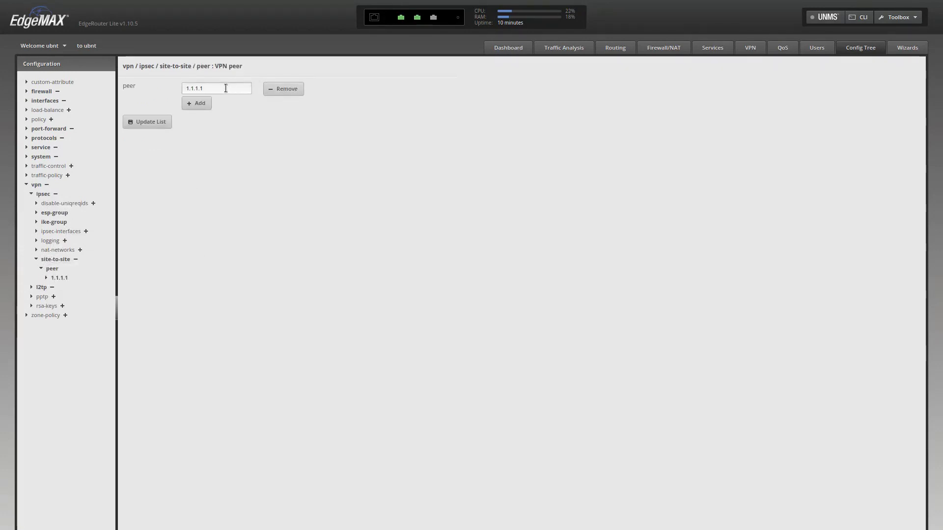
click(222, 84)
- Open peer 1.1.1.1 and review connection-type initiate, description TUNNELTONOWHERE and local-address any
click(47, 278)
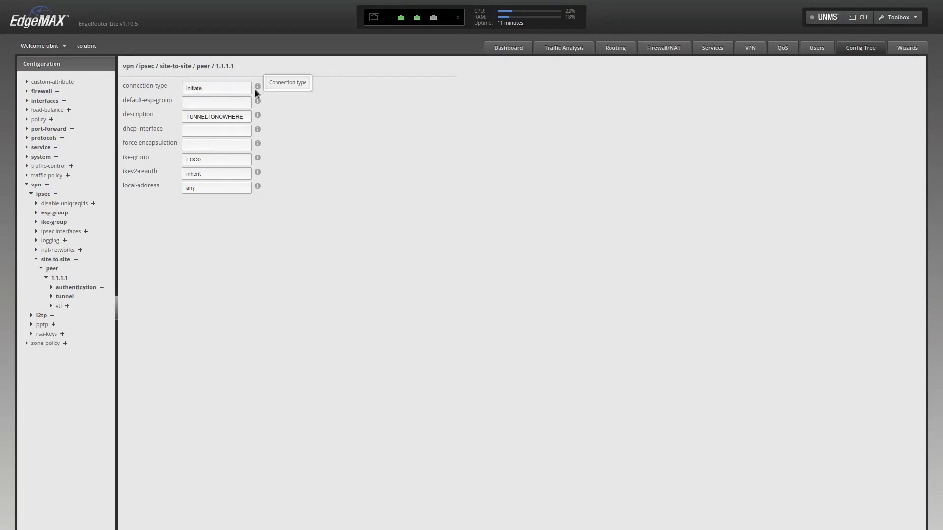
drag(252, 89, 154, 90)
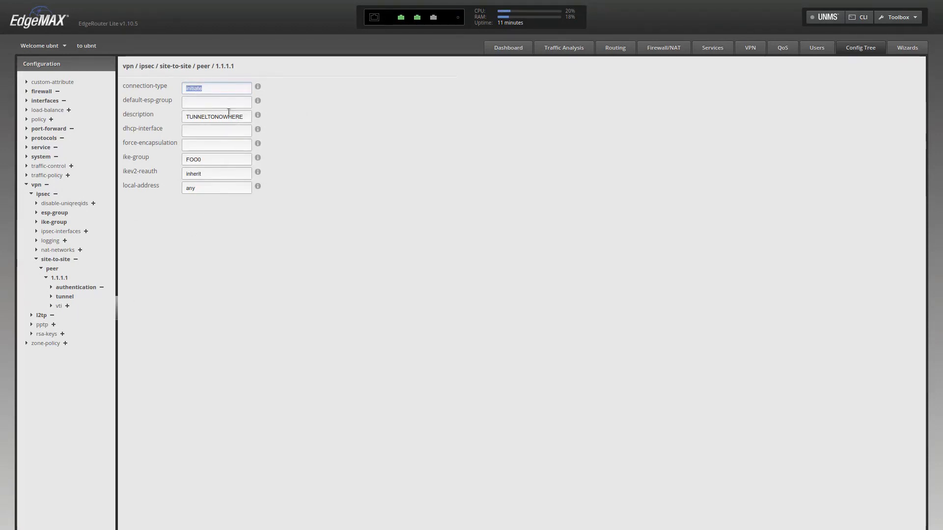
click(246, 117)
double_click(204, 188)
- Inspect the peer's authentication pre-shared secret and open its tunnel 1 branch
click(51, 288)
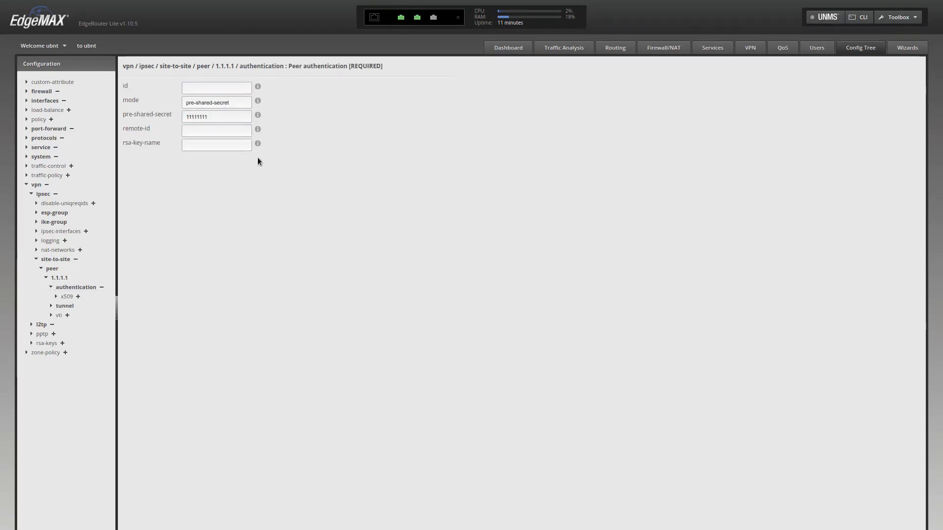
drag(220, 114, 158, 119)
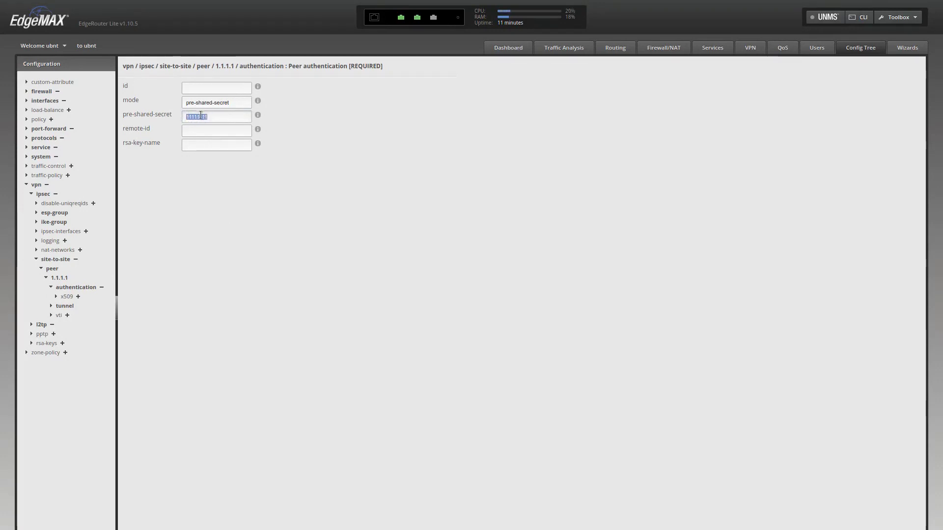
click(51, 306)
- Open ESP group FOO0 and review compression disable, lifetime 3600, mode tunnel and pfs enable
click(36, 213)
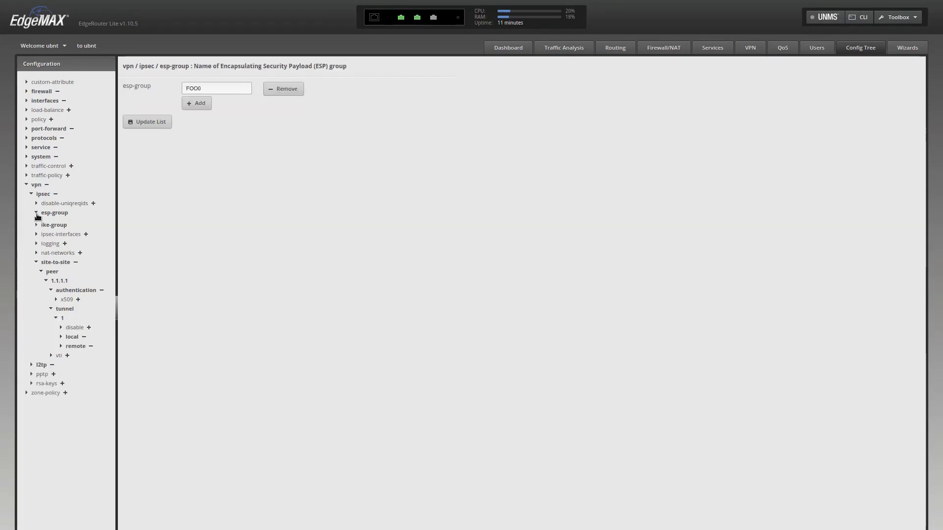
click(36, 232)
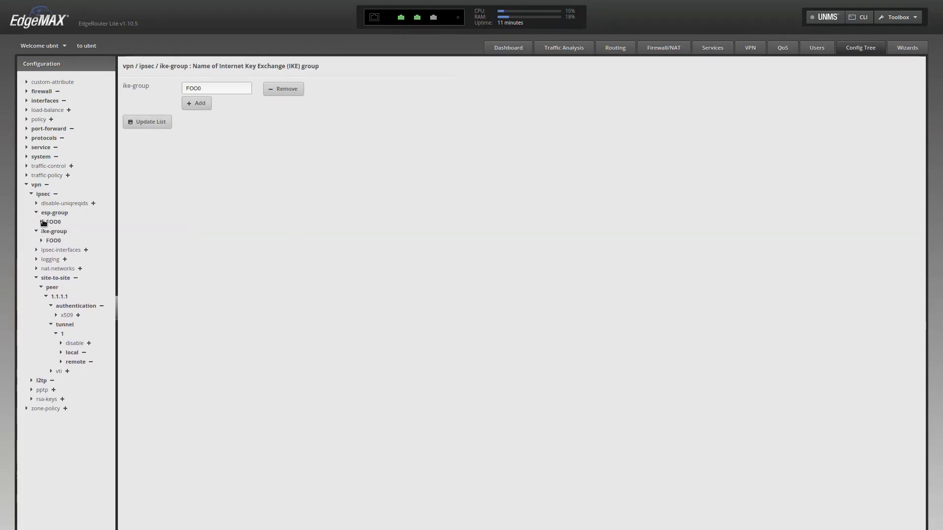
click(42, 223)
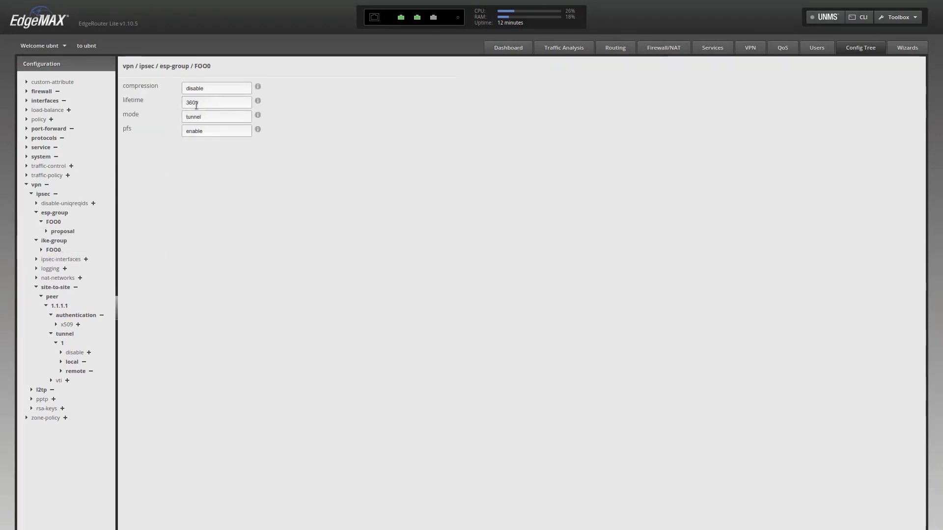
double_click(221, 88)
double_click(216, 103)
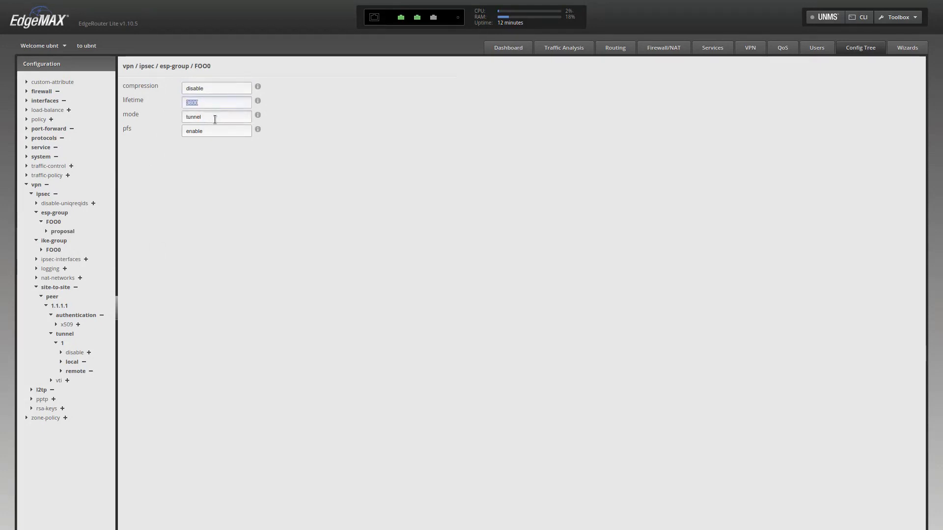
click(215, 117)
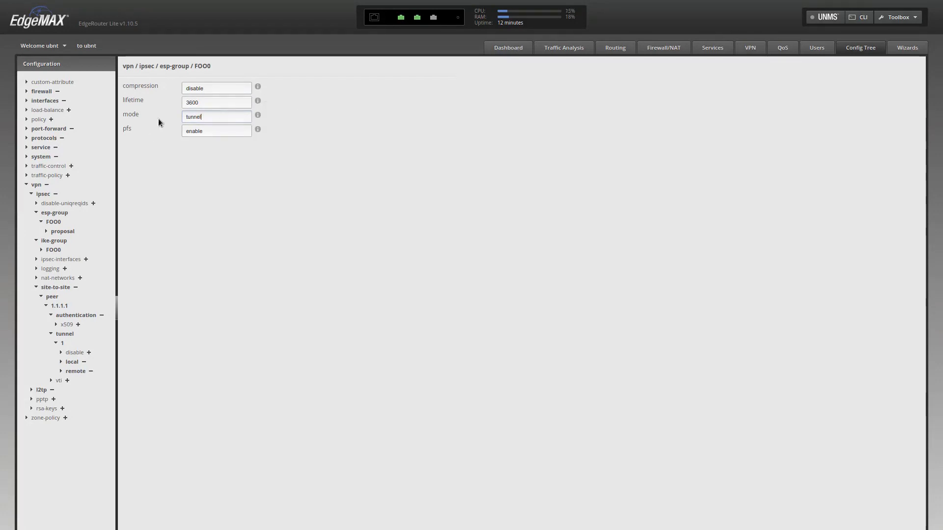
double_click(209, 118)
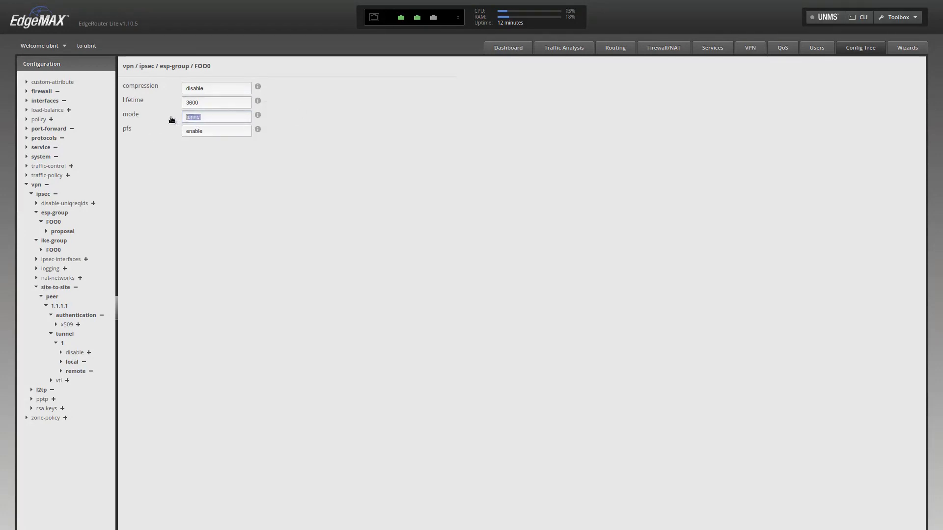
double_click(210, 131)
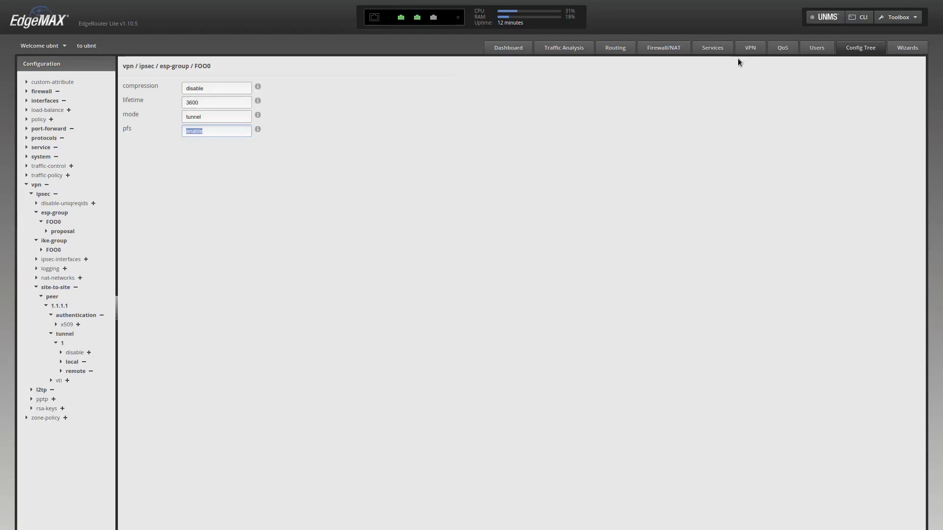
- Open FOO0's proposal 1 and check encryption aes128 and hash sha1
click(47, 231)
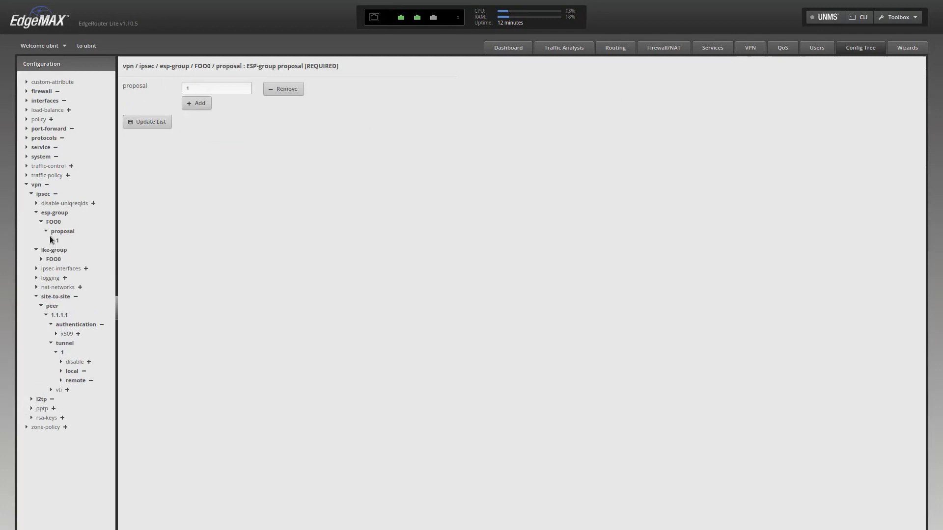
click(51, 241)
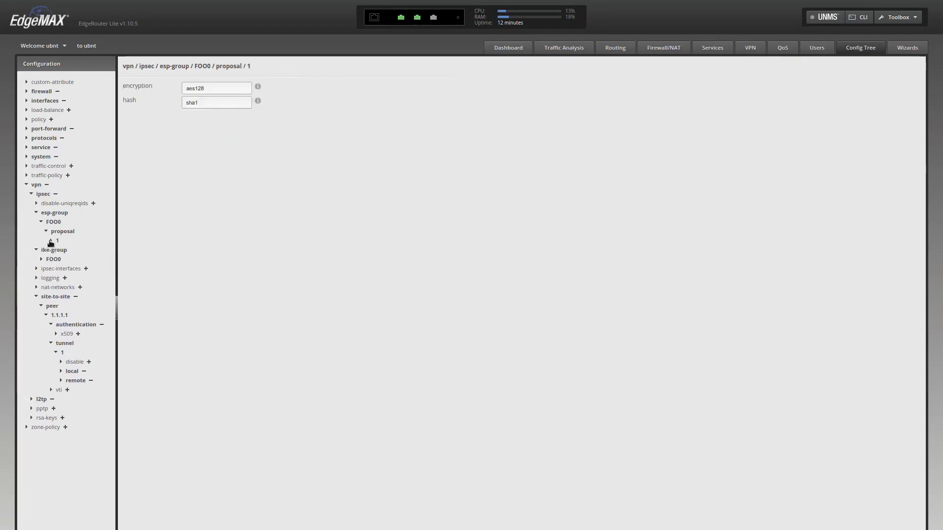
click(216, 88)
double_click(206, 101)
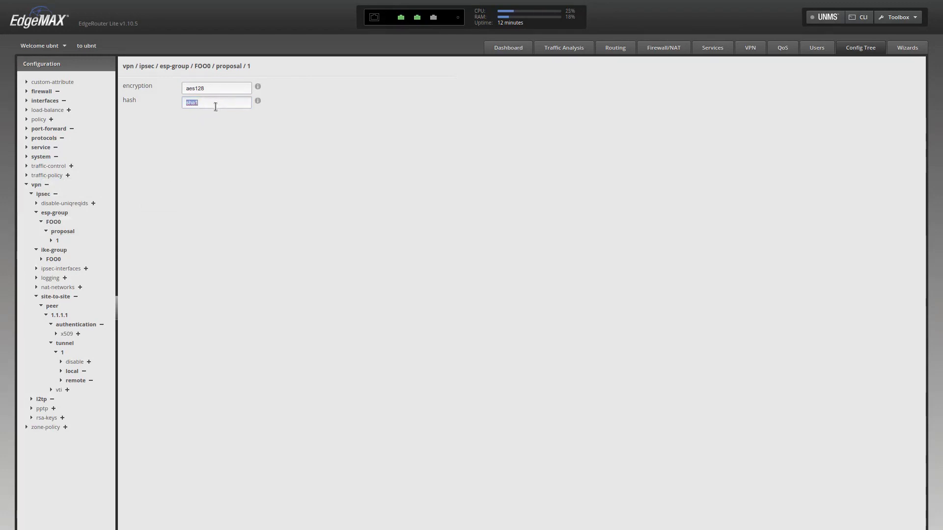
- Open IKE group FOO0 proposal 1 and check dh-group 5, aes128 encryption and sha1 hash
click(37, 254)
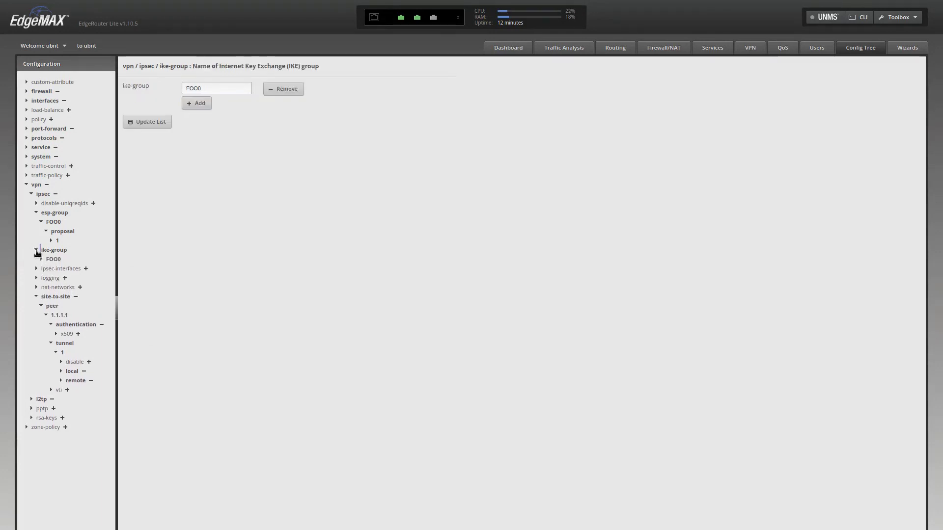
click(42, 260)
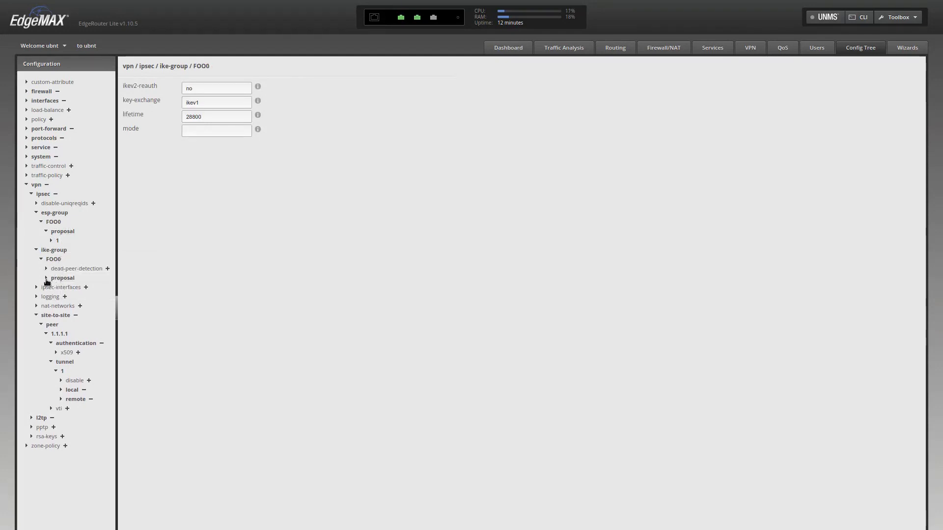
click(47, 279)
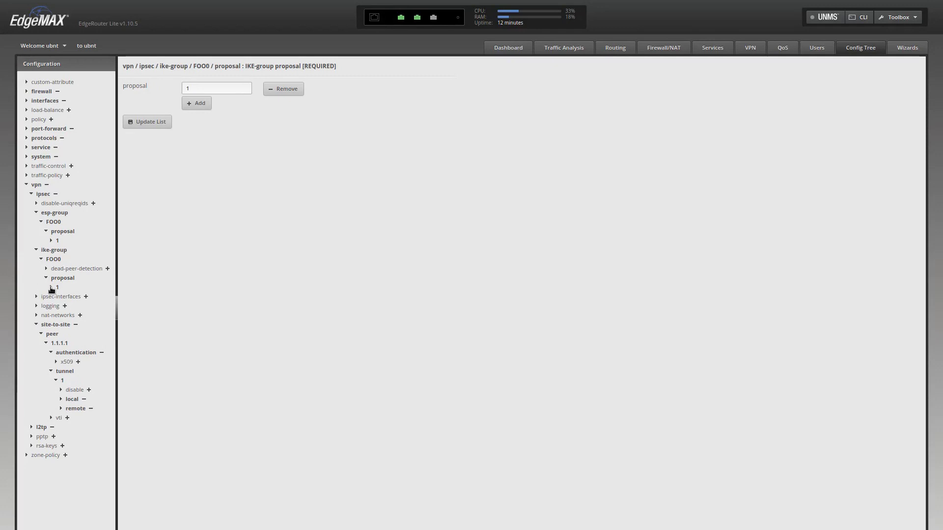
click(53, 288)
click(208, 87)
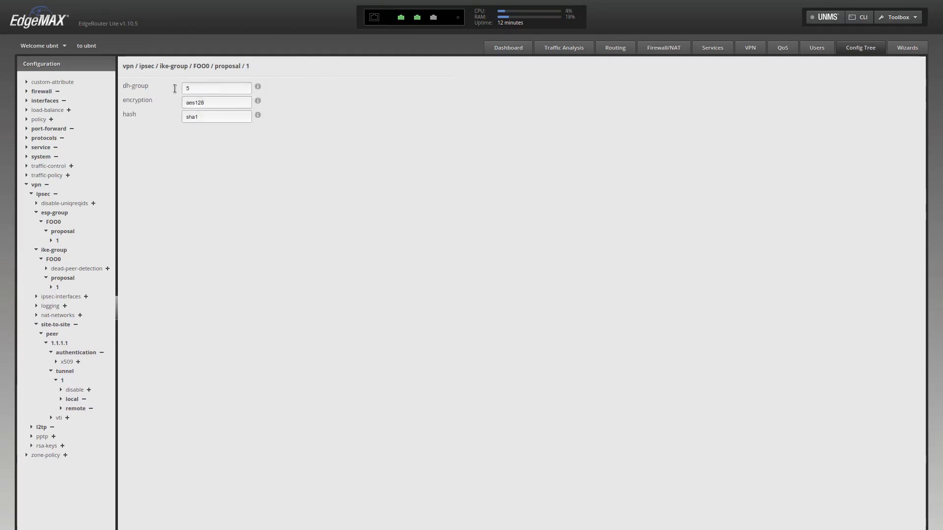
click(214, 102)
drag(204, 117, 177, 118)
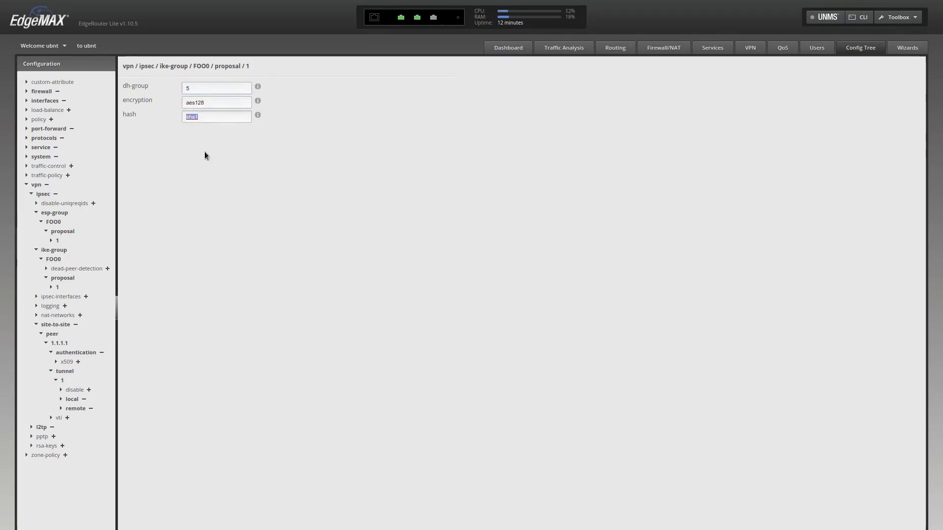
click(49, 295)
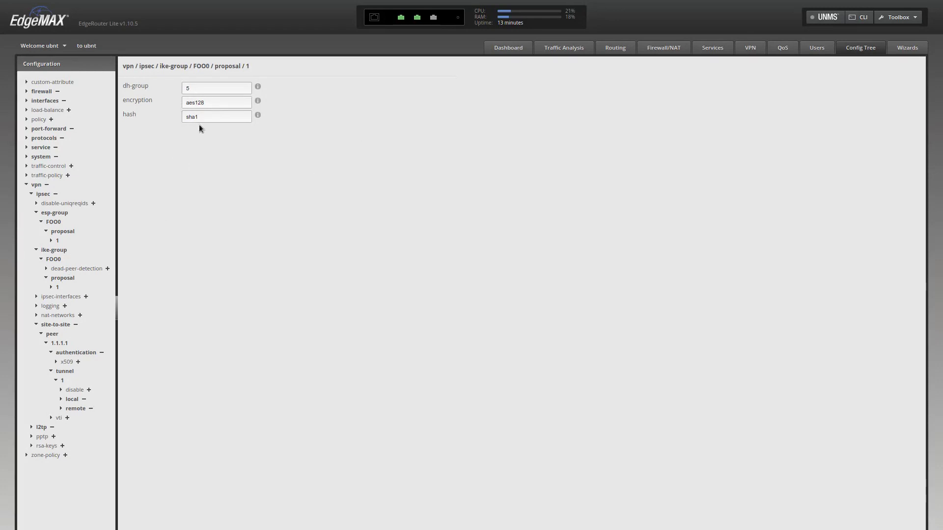
- Compare ESP proposal 1's aes128 with IKE proposal 1, then return to the VPN page
click(52, 243)
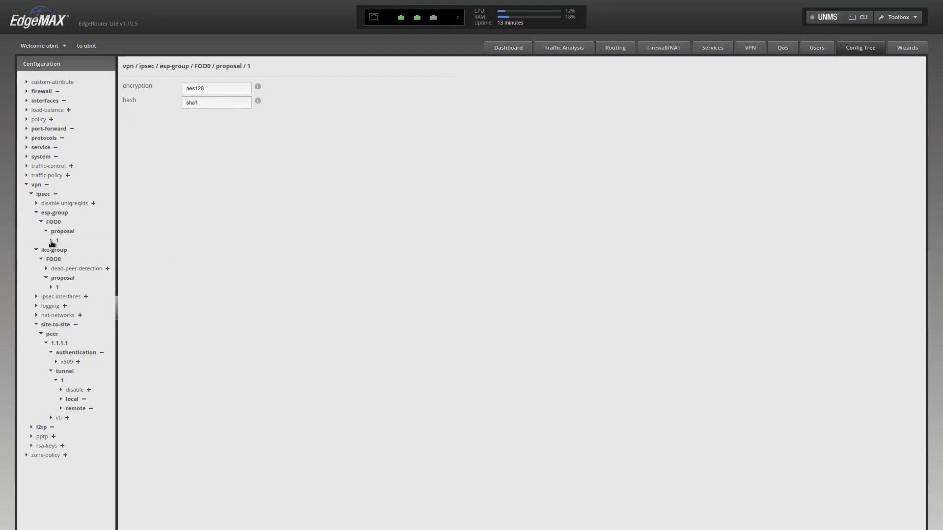
drag(213, 89, 138, 89)
click(52, 278)
click(53, 290)
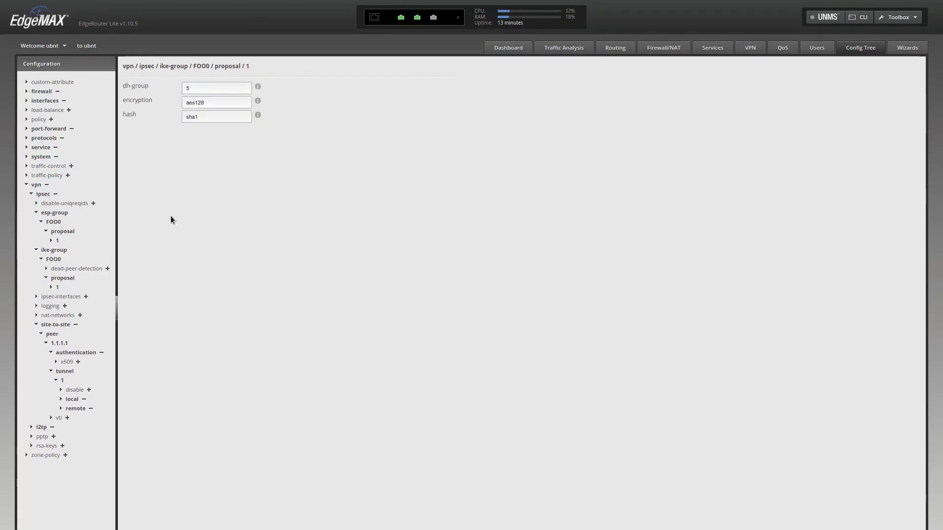
double_click(218, 103)
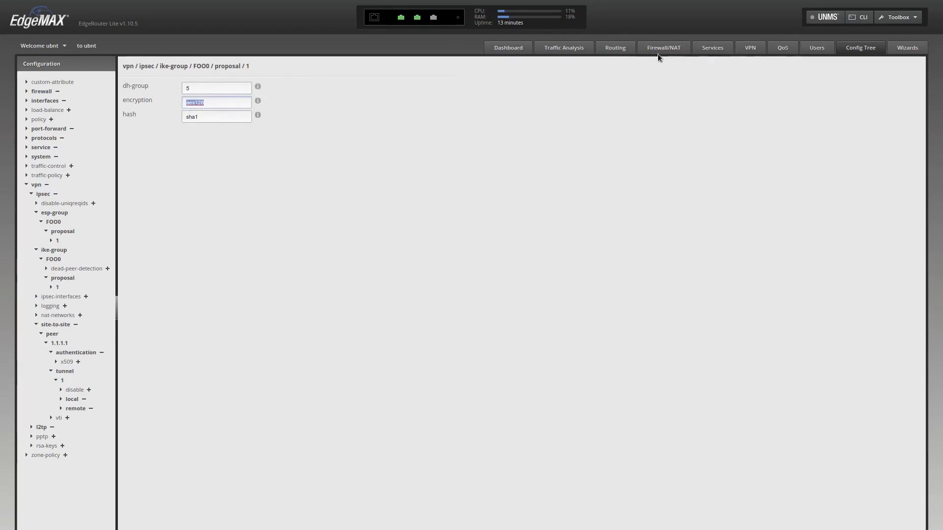
click(741, 49)
- Set peer 1.1.1.1's hash to MD5 and apply, then select ESP FOO0's pfs value
click(140, 67)
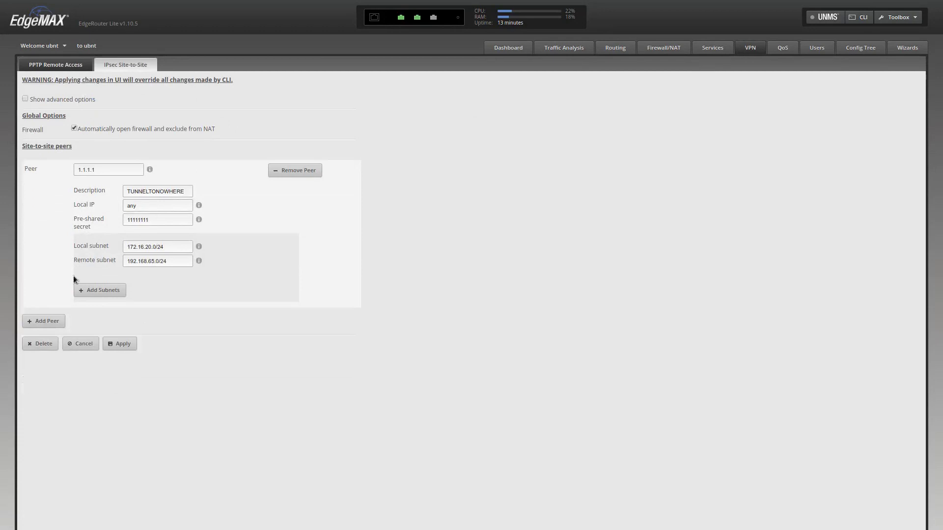
click(25, 99)
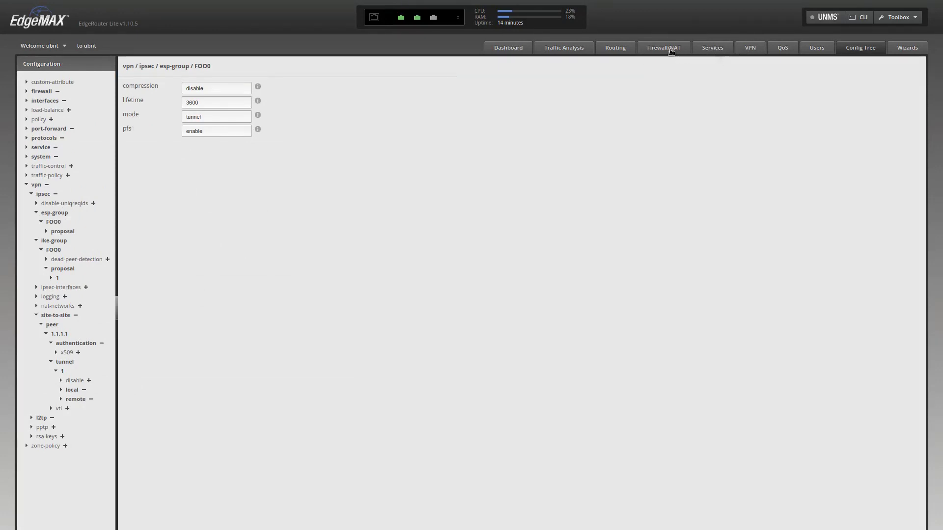
click(750, 48)
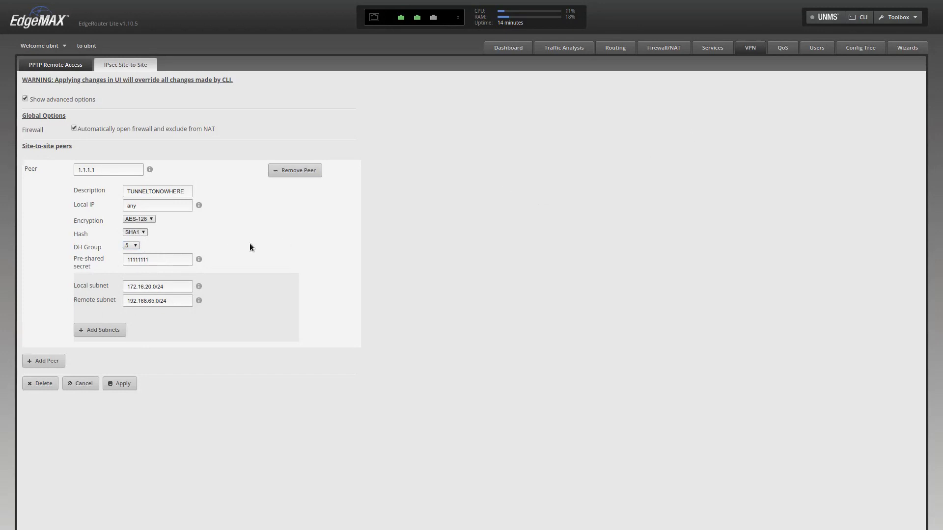
key(Up)
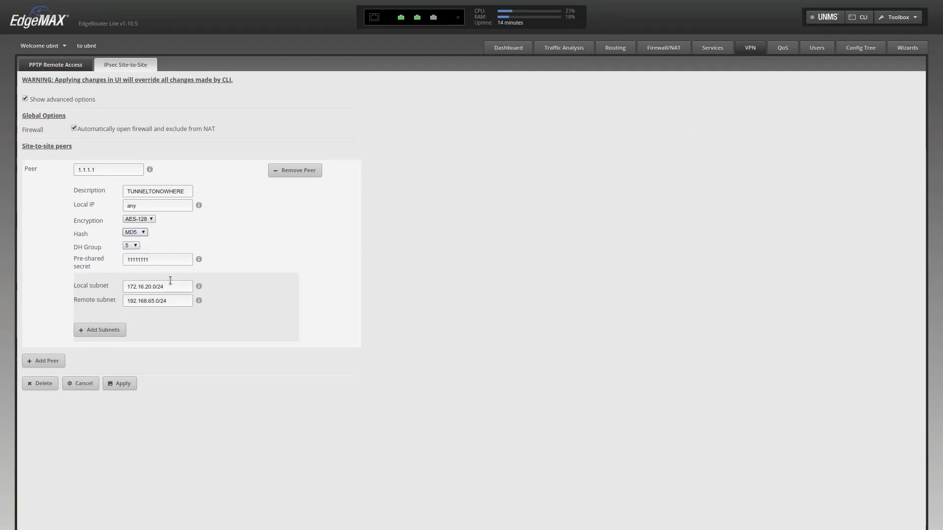
click(119, 385)
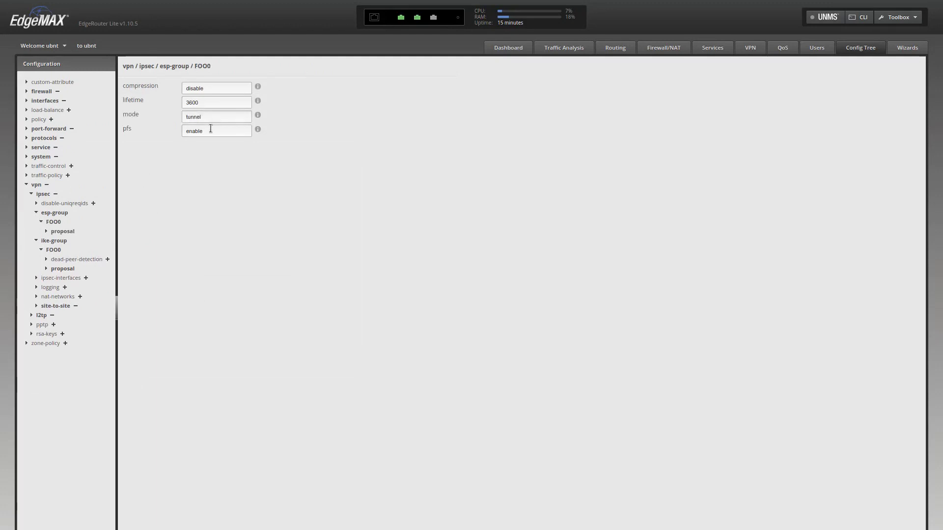
drag(210, 130, 163, 134)
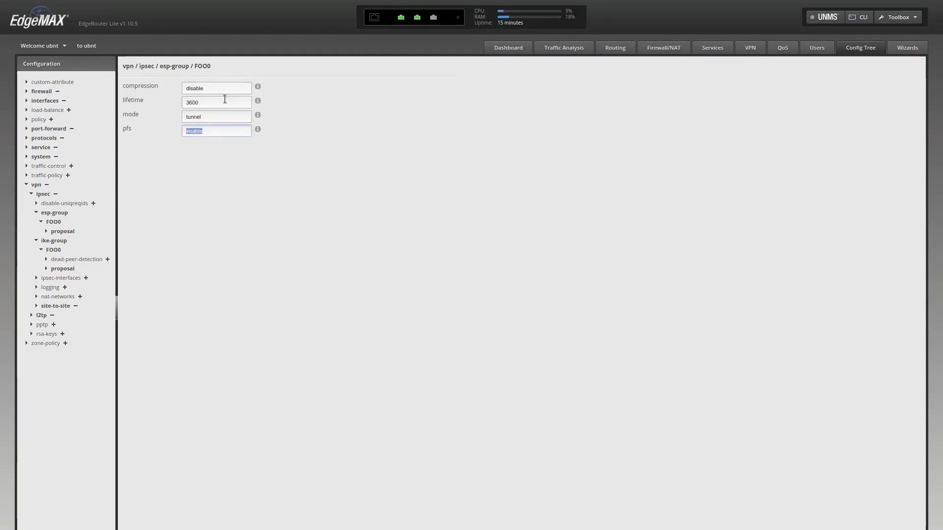
- Check IKE proposal 1's hash, then reopen the ESP group FOO0 settings
click(46, 270)
click(53, 278)
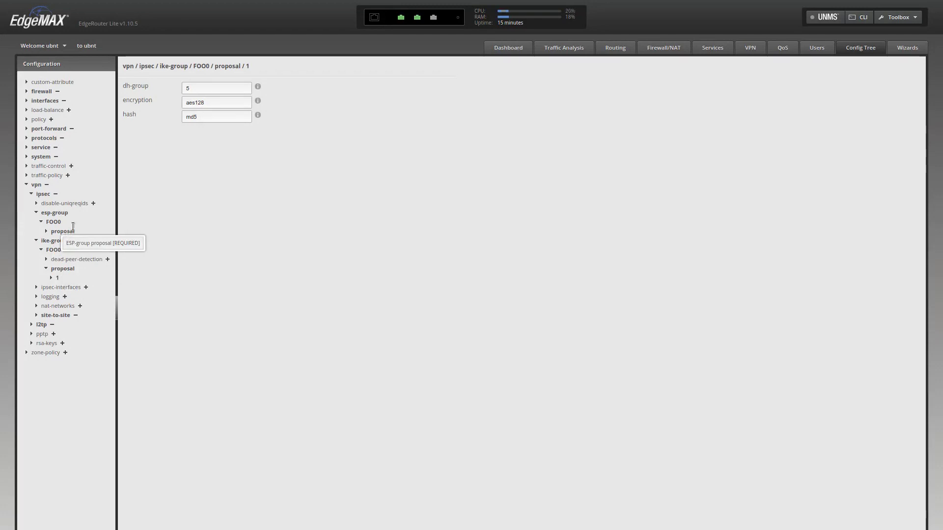
click(41, 223)
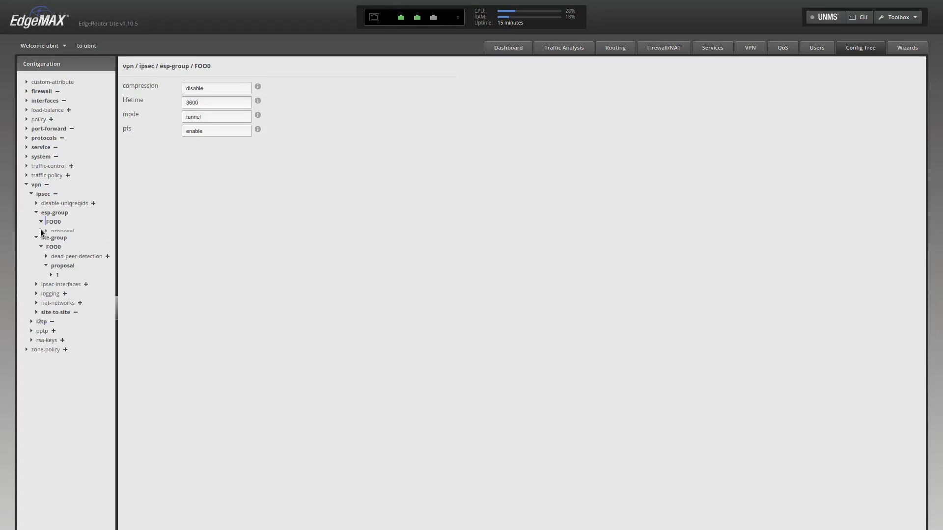
click(47, 231)
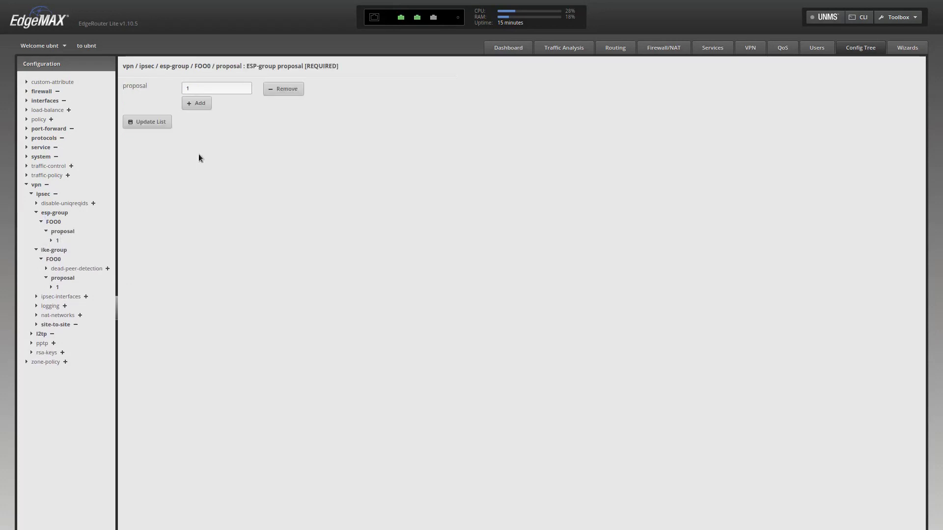
click(42, 225)
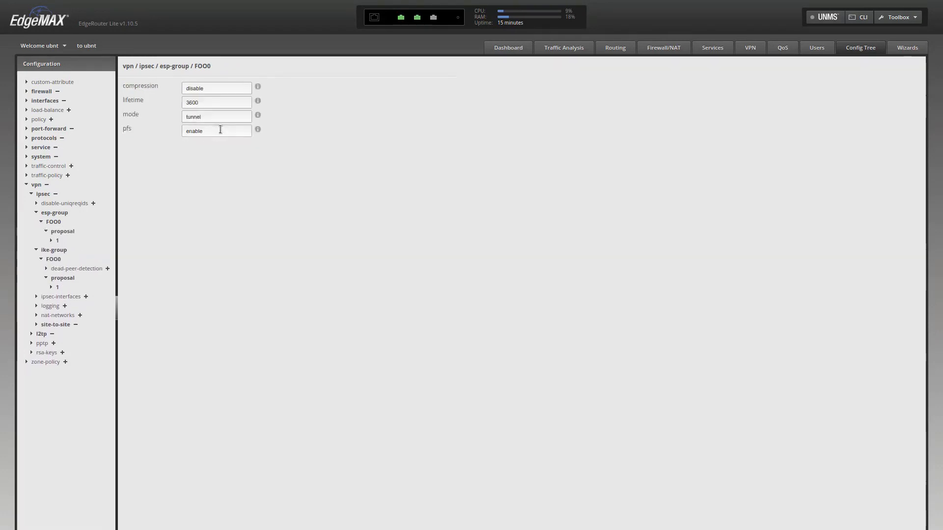
- Change FOO0's pfs from enable to disable, preview, and commit it
drag(220, 130, 110, 133)
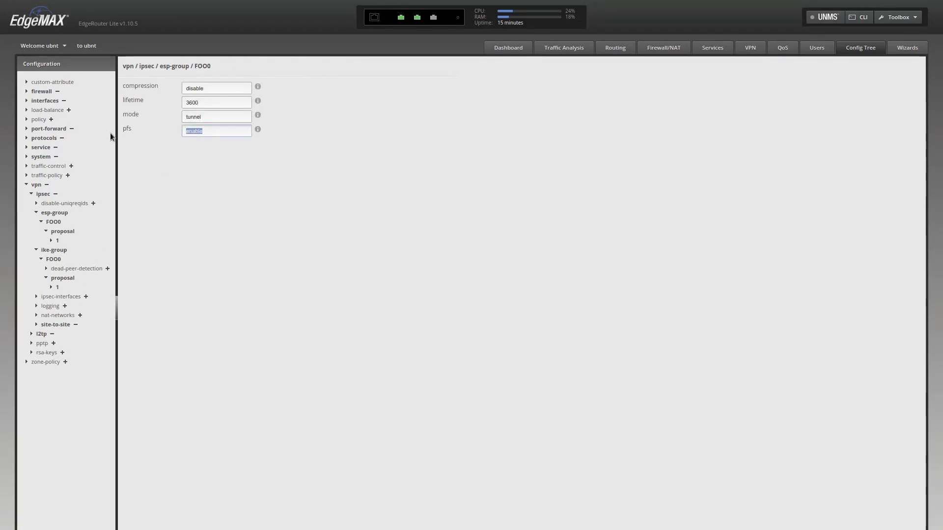
text(disable)
click(344, 518)
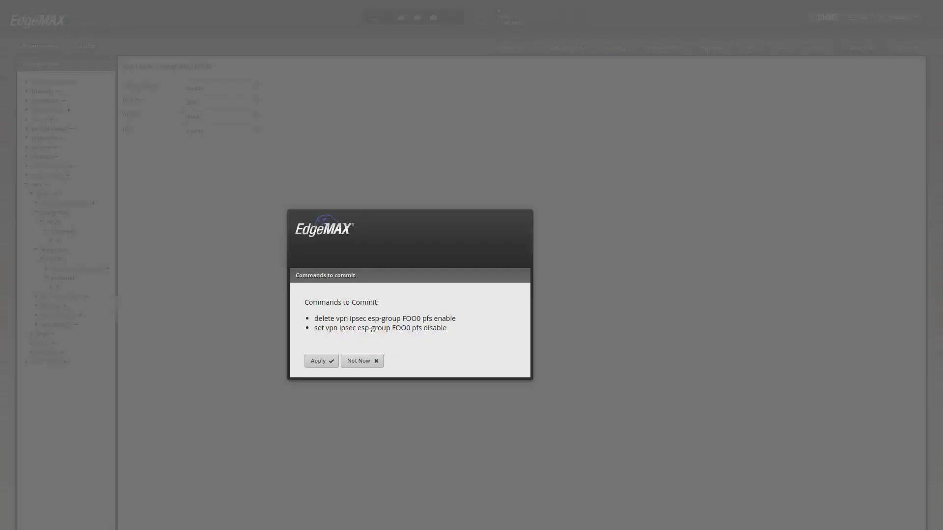
click(325, 360)
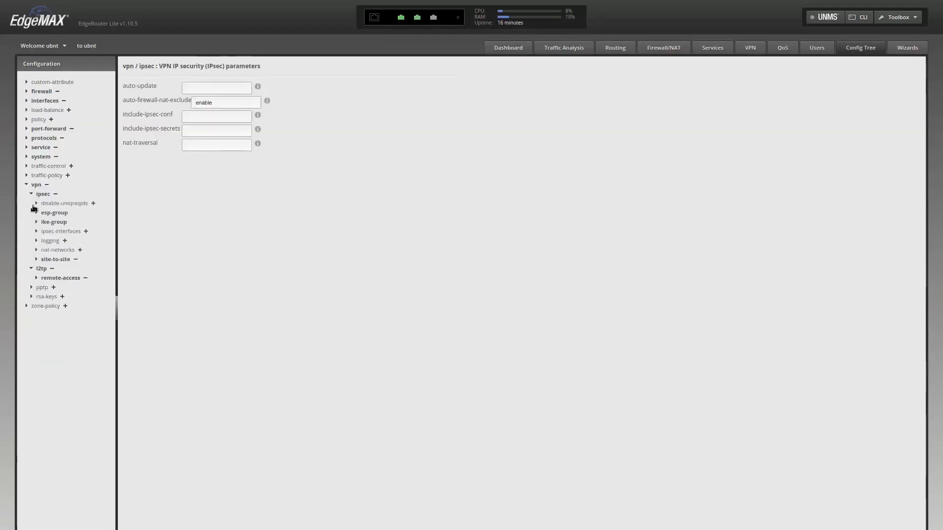
- Verify ESP group FOO0's pfs is disable, then return to the IPsec Site-to-Site peer
click(37, 212)
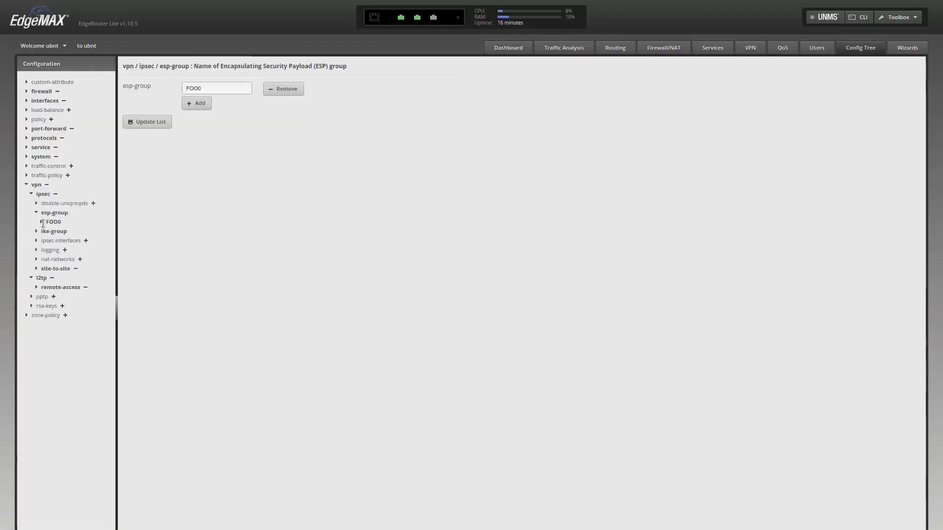
click(42, 223)
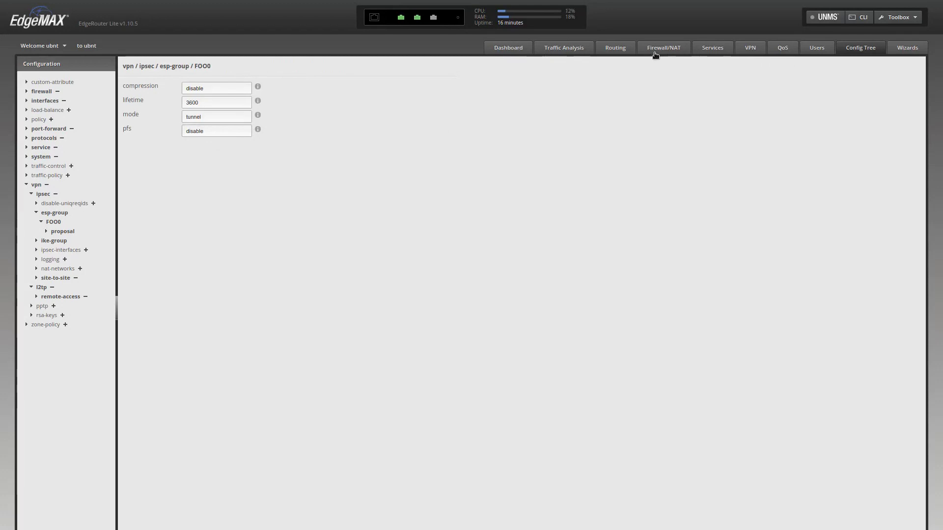
click(742, 48)
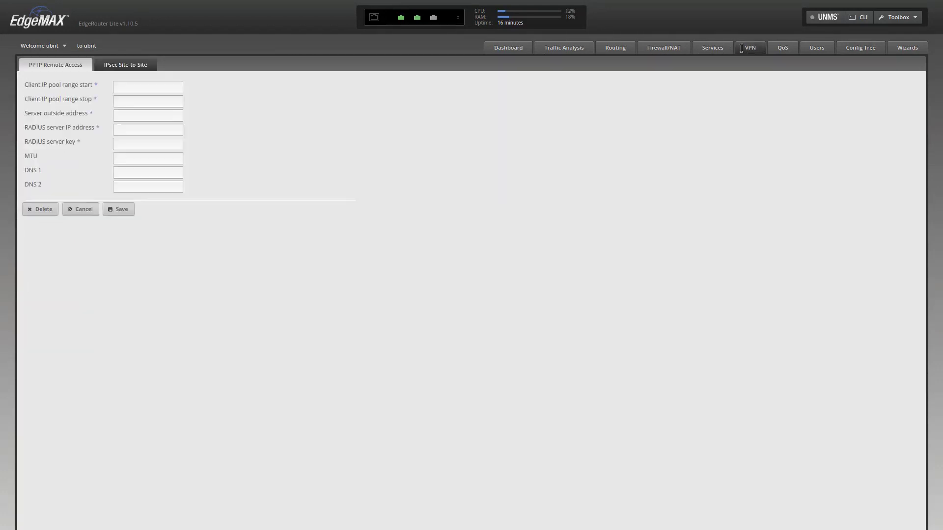
click(131, 66)
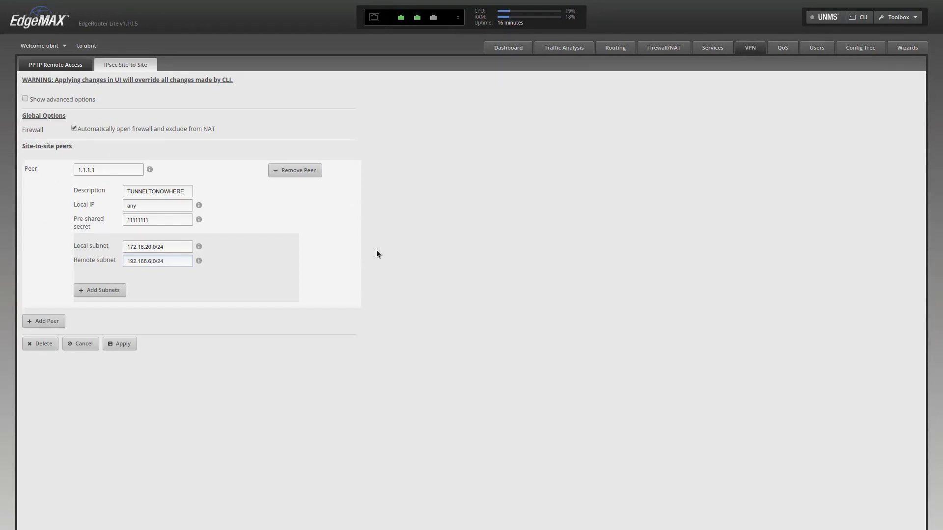
- Change the remote subnet to 192.168.75.0/24 and apply with advanced options shown
key(BackSpace)
text(75.)
click(25, 99)
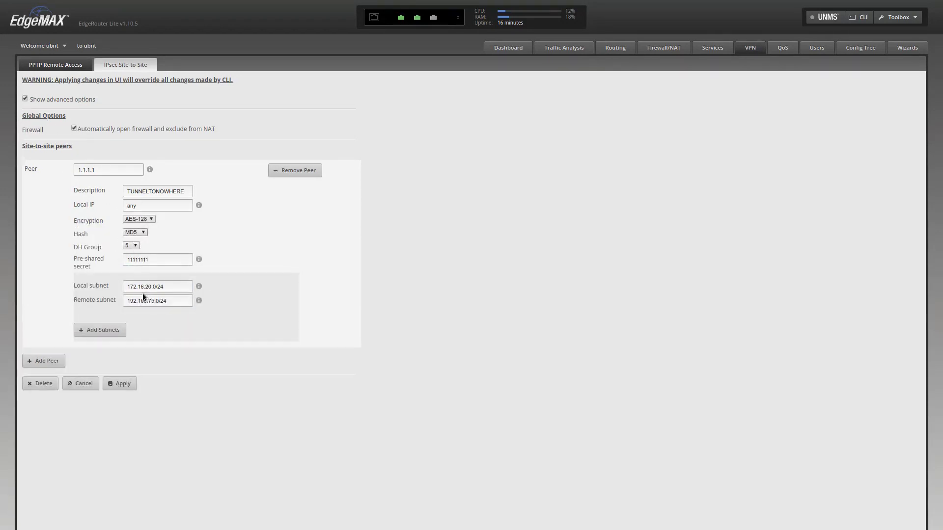
click(126, 388)
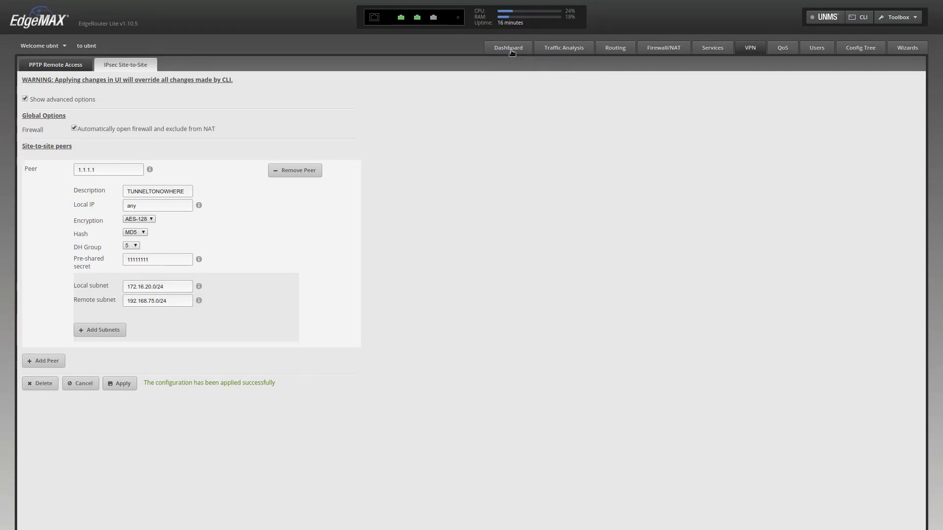
click(510, 48)
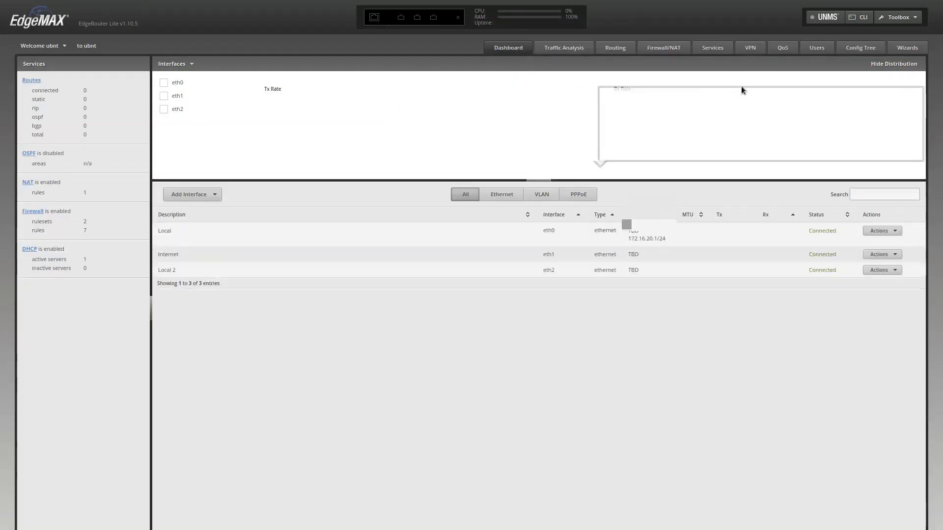
click(855, 49)
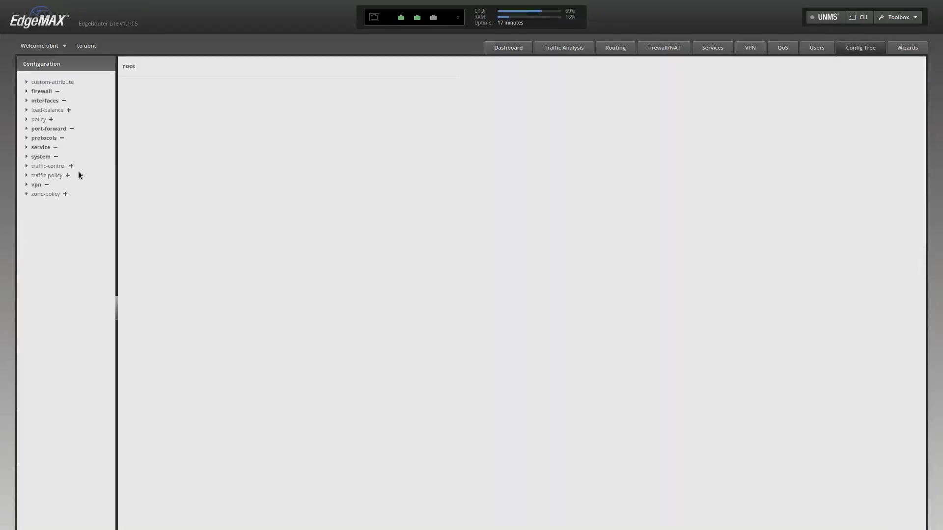
click(27, 186)
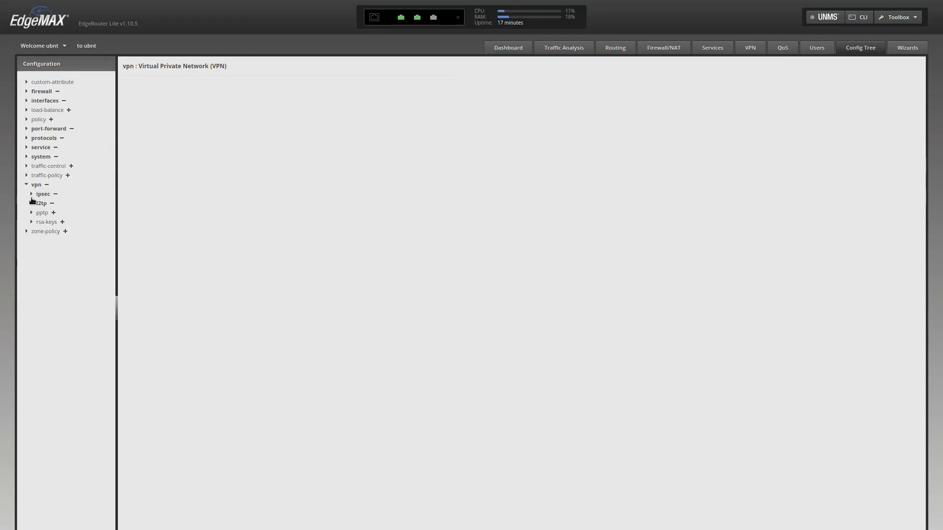
click(32, 195)
click(36, 212)
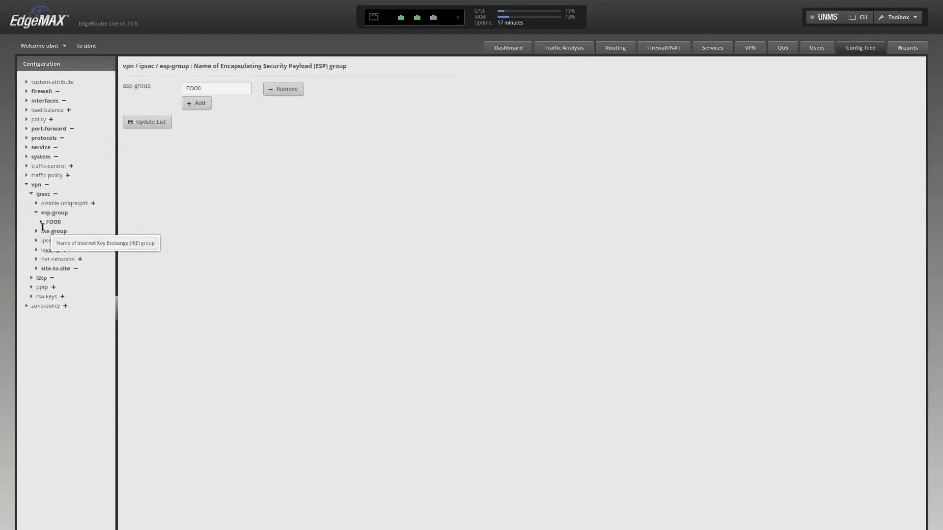
click(43, 223)
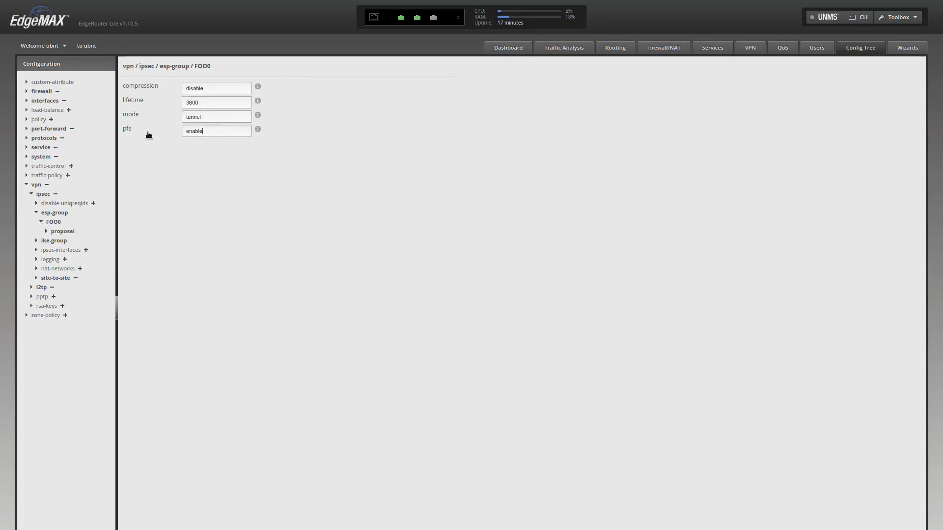
drag(218, 129, 144, 131)
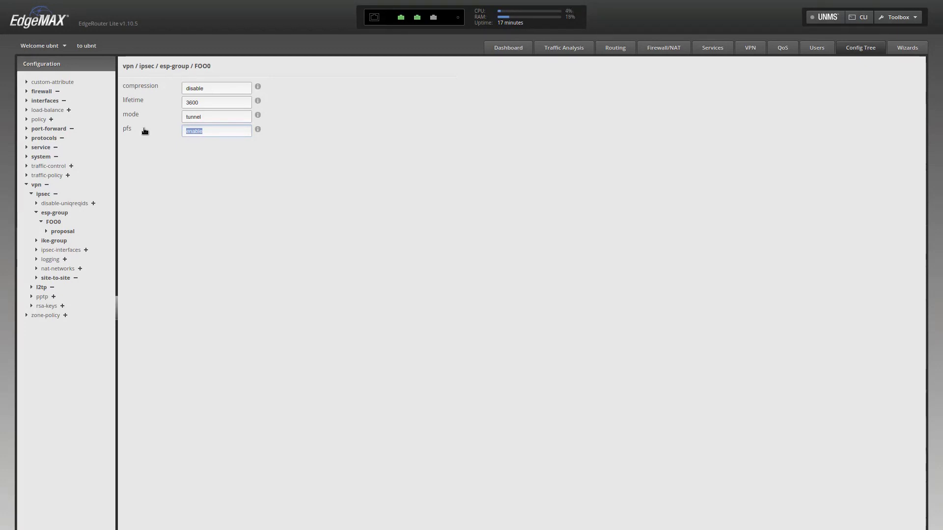
click(750, 47)
click(116, 66)
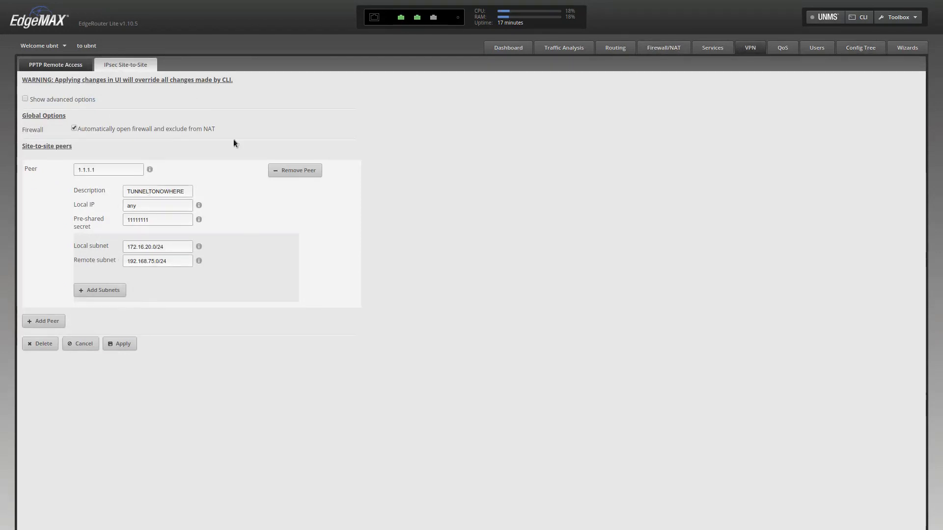
- Enter disable as ESP group FOO0's pfs and select its 3600 lifetime for replacement
click(25, 99)
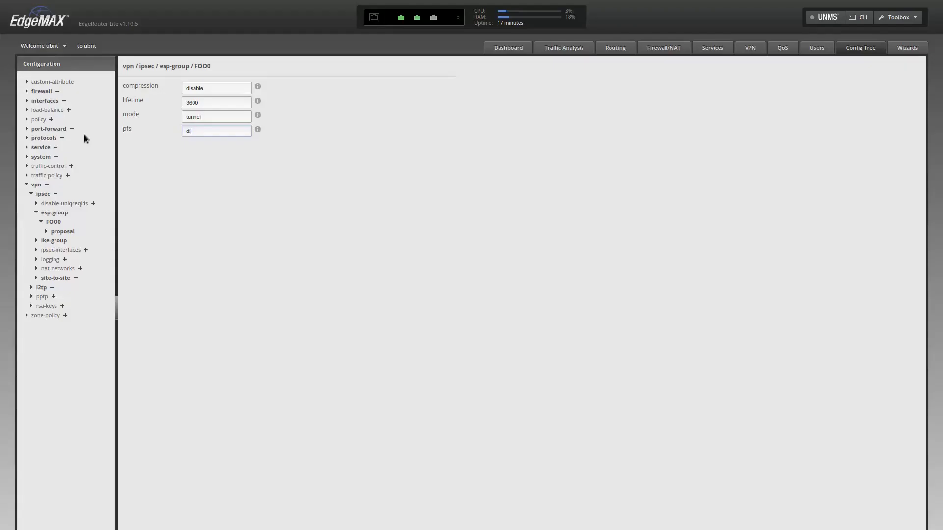
text(able)
double_click(221, 103)
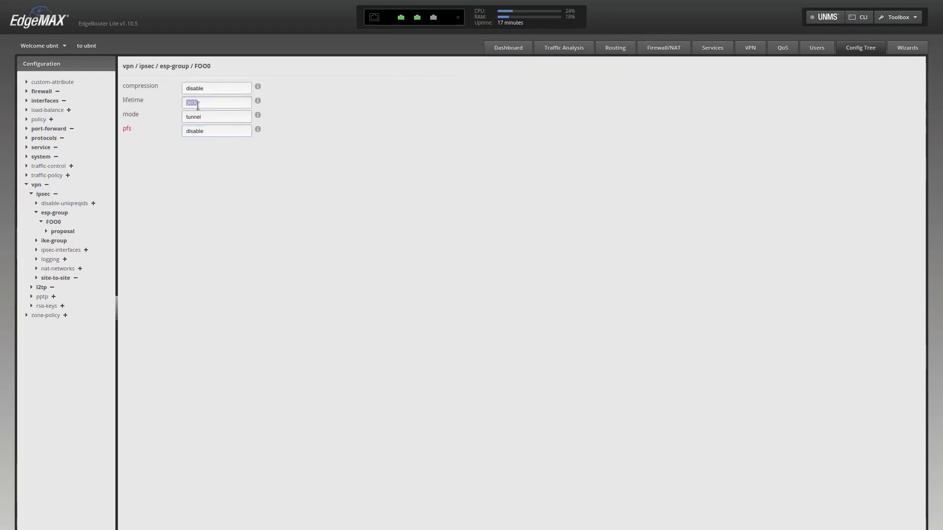
- Set FOO0's lifetime to 84600 and return to the IPsec site-to-site peer settings
text(84600)
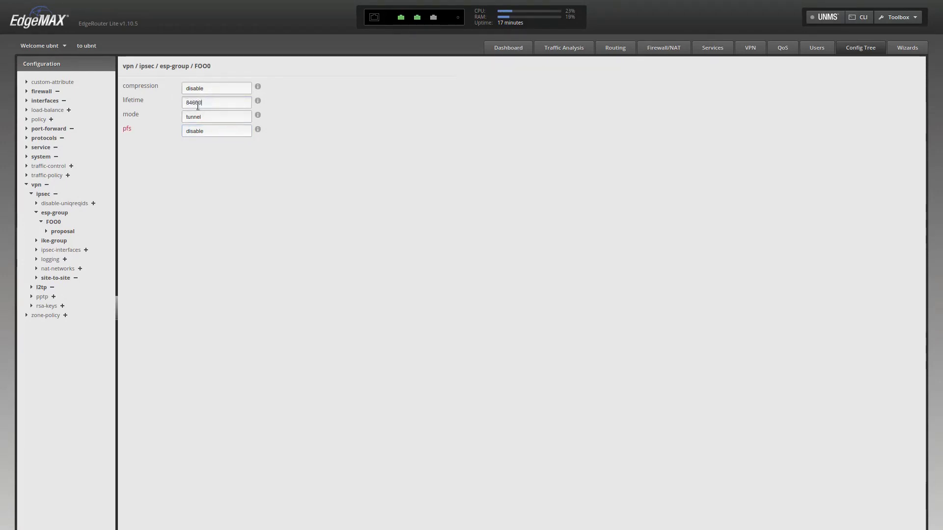
click(750, 47)
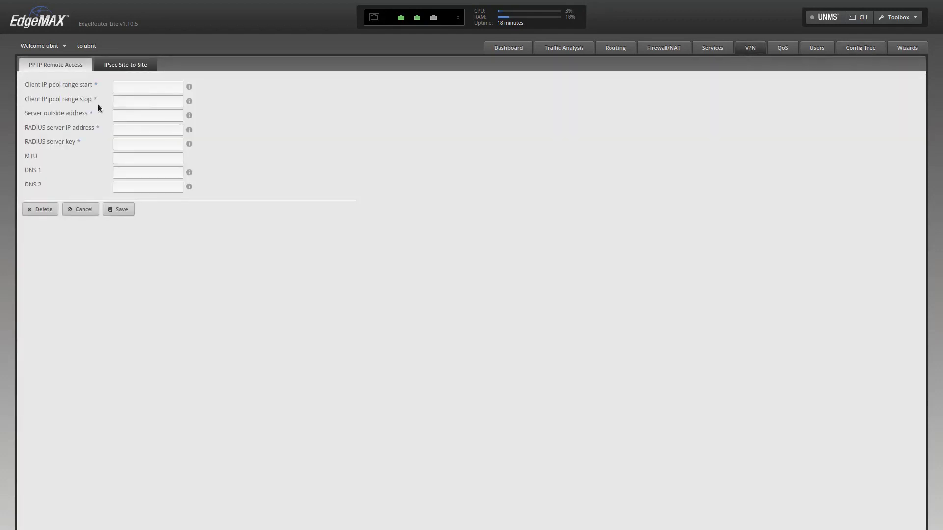
click(127, 68)
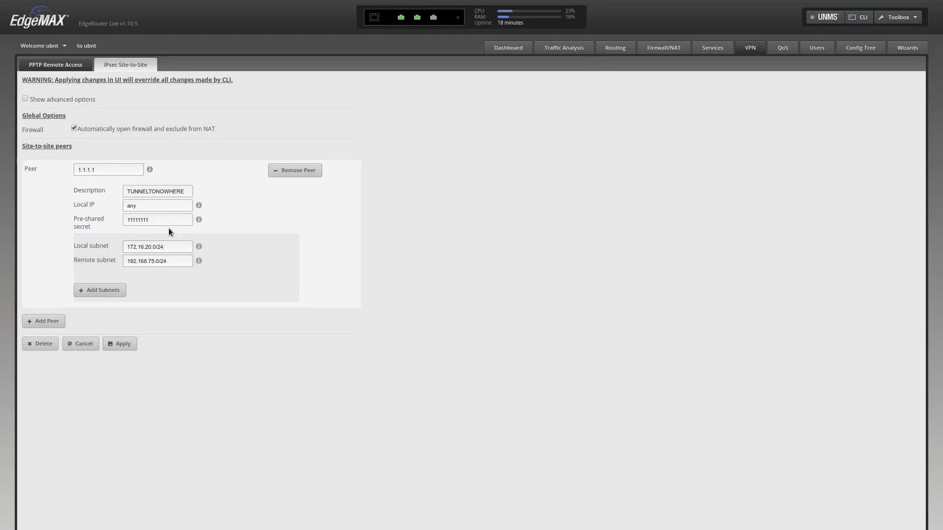
- Change the peer's remote subnet to 192.168.85.0/24 and apply it
click(156, 261)
key(BackSpace)
text(8)
click(122, 346)
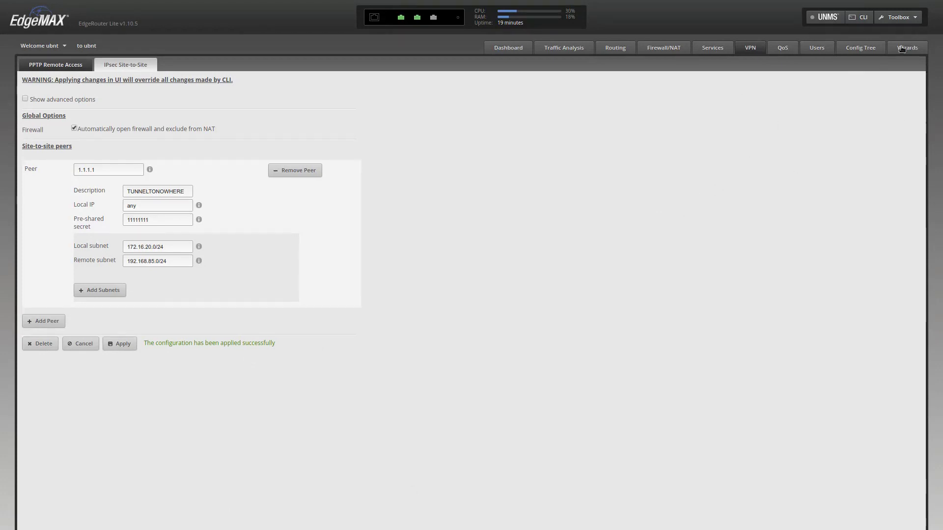
click(517, 53)
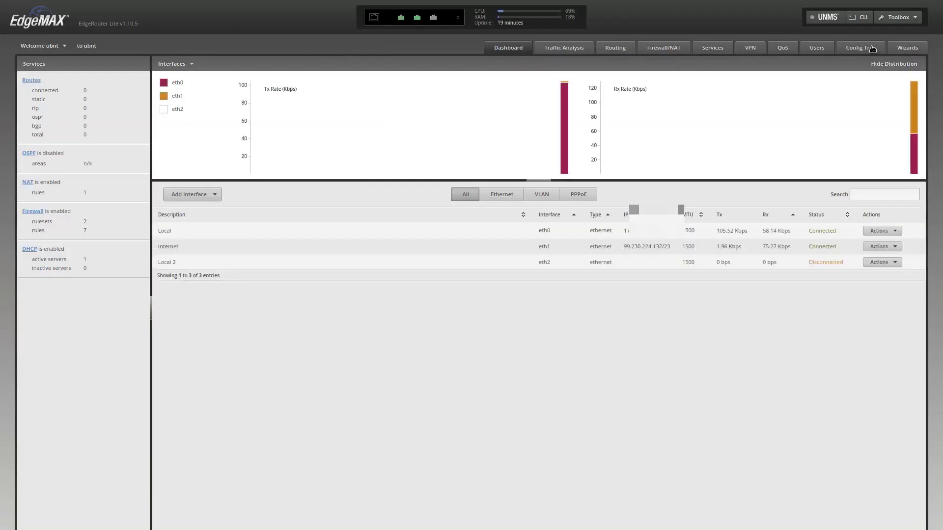
click(872, 49)
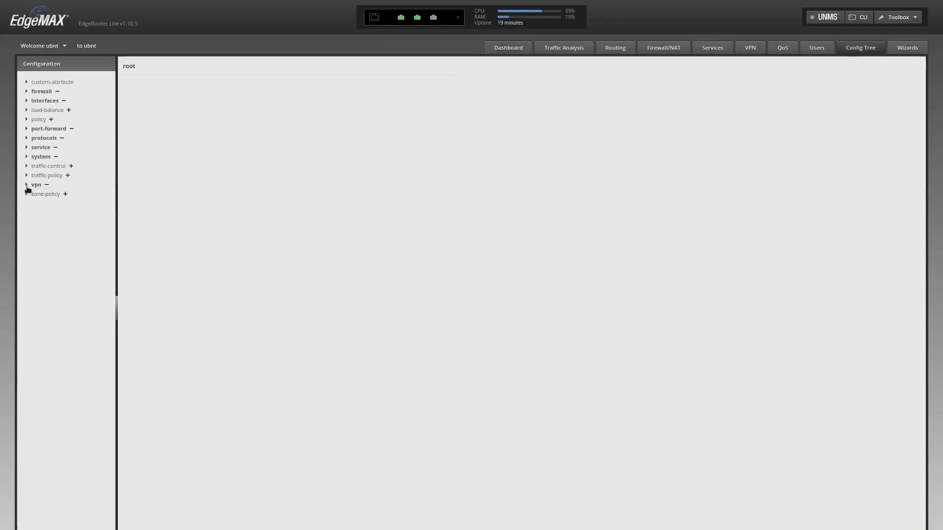
click(27, 185)
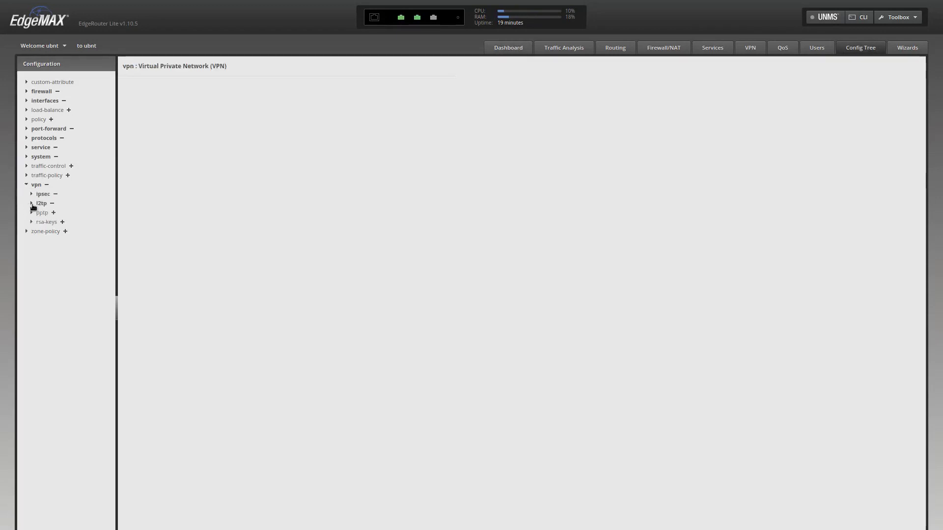
click(31, 195)
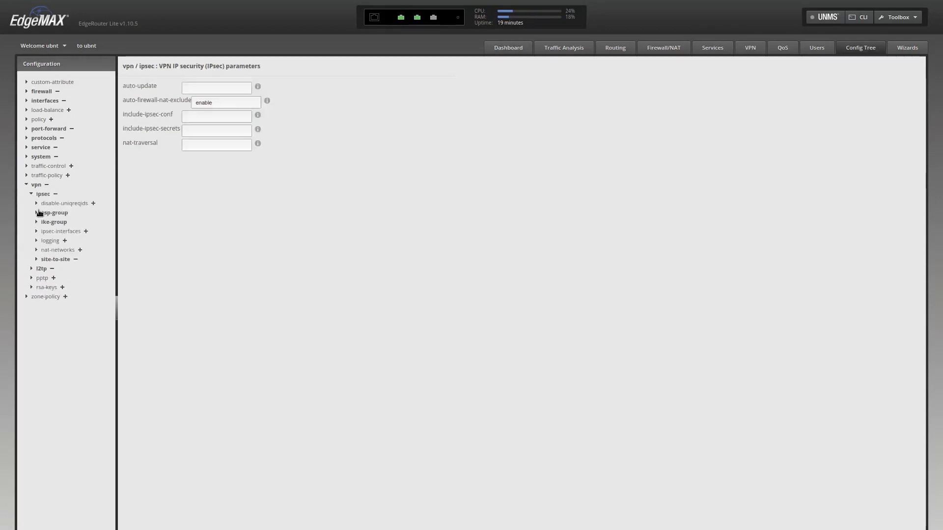
click(37, 214)
click(40, 224)
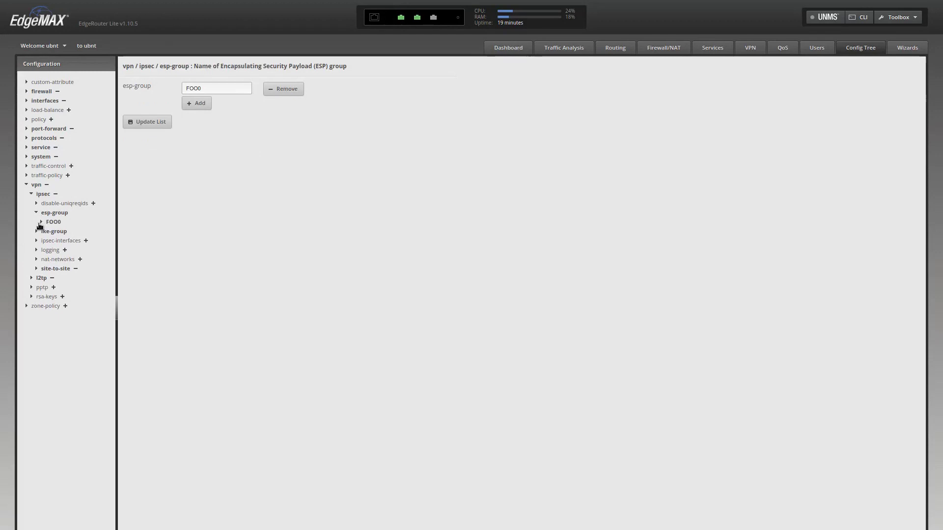
click(228, 134)
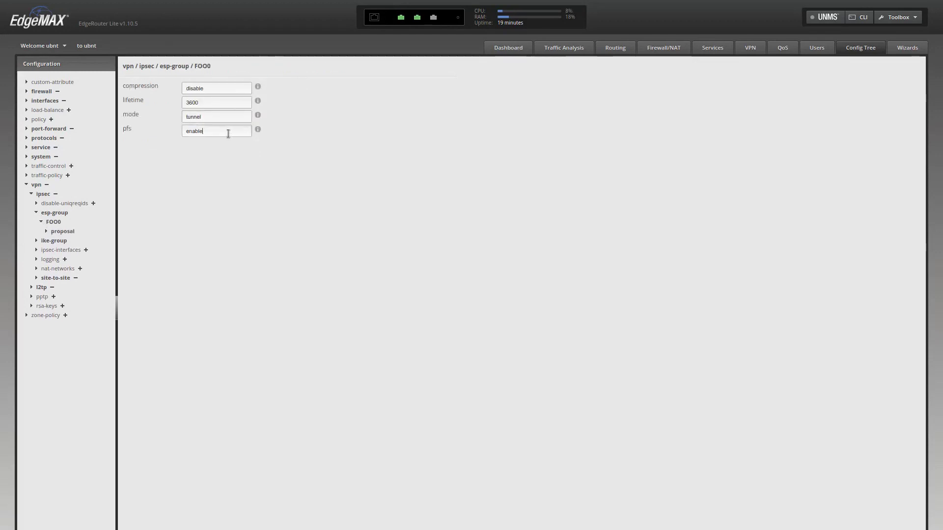
click(208, 102)
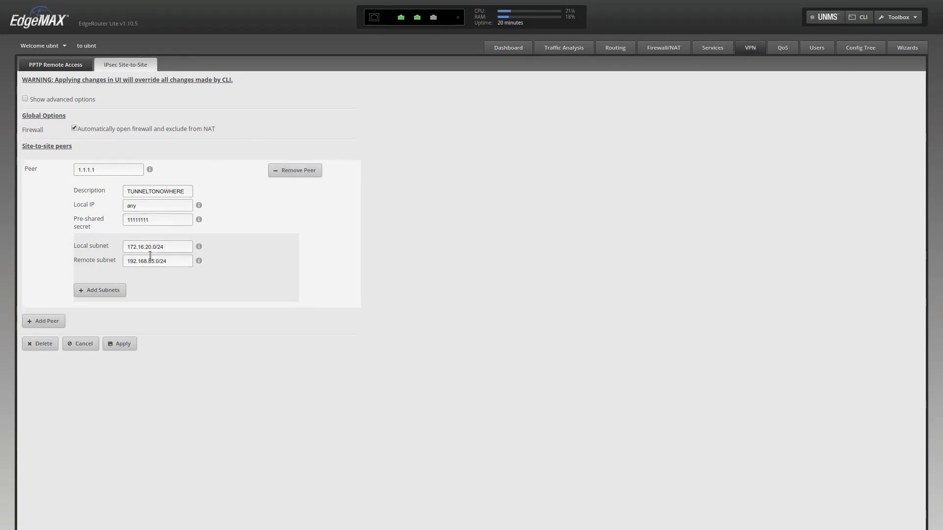
- Expand the advanced encryption options for ESP group FOO0
click(25, 98)
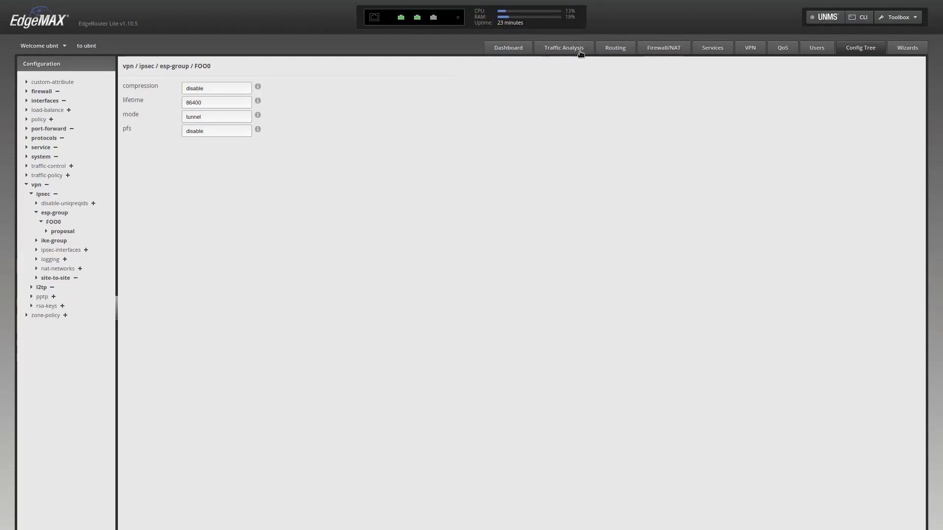
- Show peer 1.1.1.1's advanced options: AES-128, MD5 and DH group 5
click(752, 52)
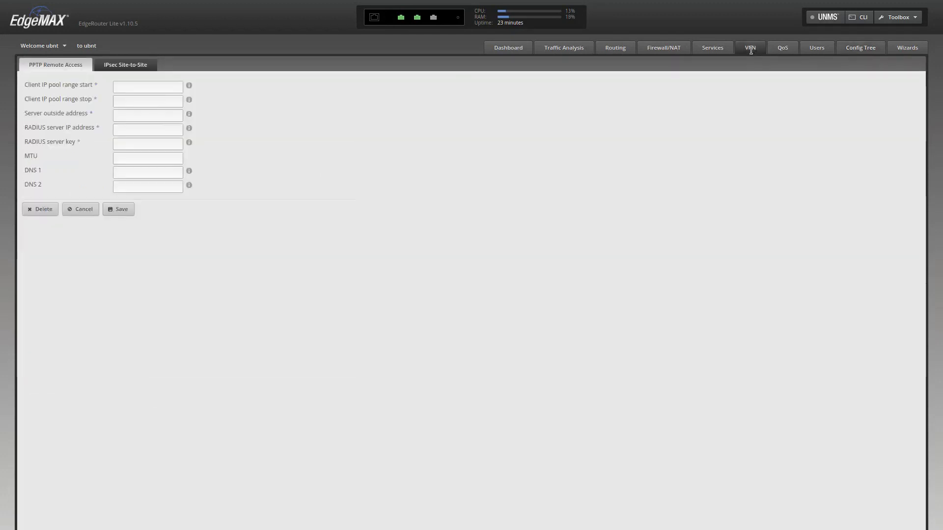
click(114, 68)
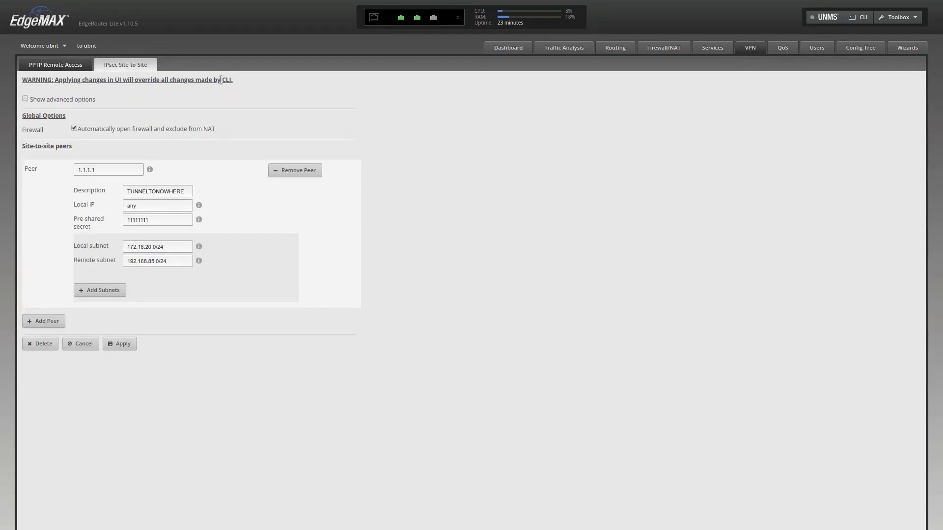
click(26, 99)
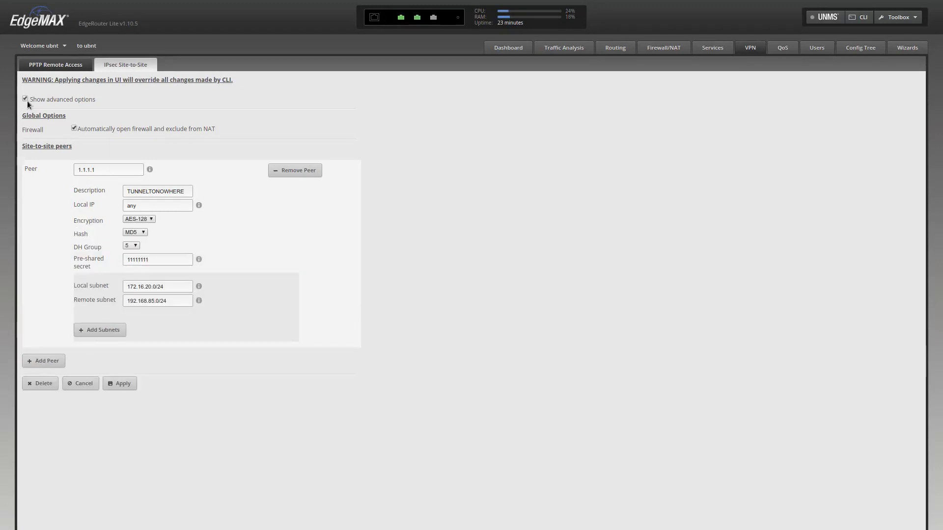